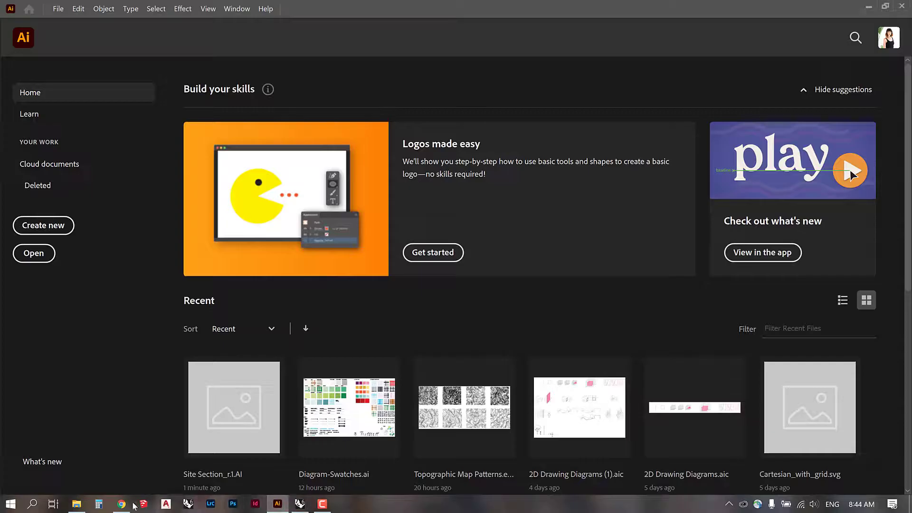
- Open the Site Section file from the Refs folder in Illustrator by dragging it in from File Explorer
left_click(76, 503)
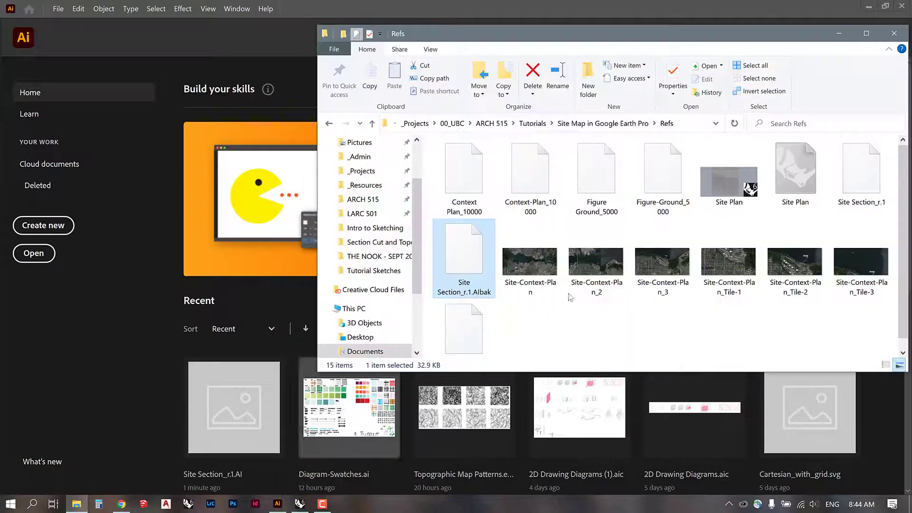
left_click(608, 338)
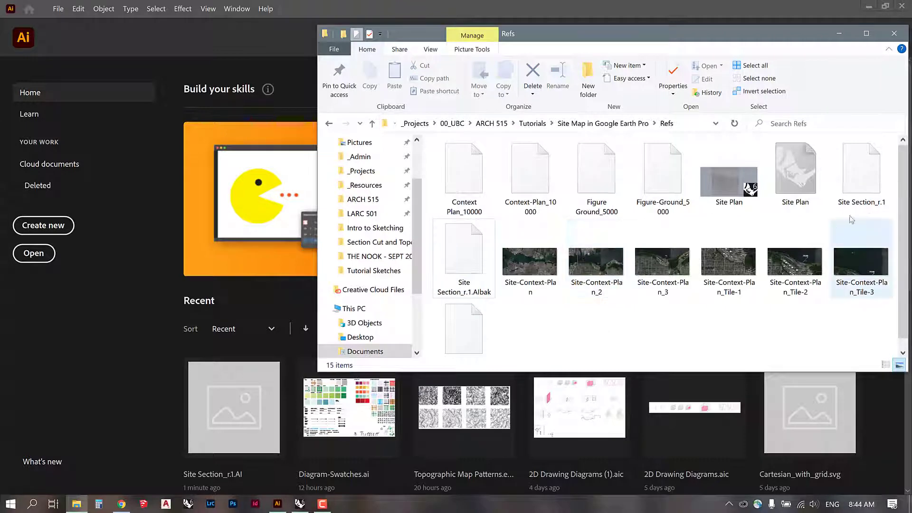
left_click_drag(857, 181, 224, 67)
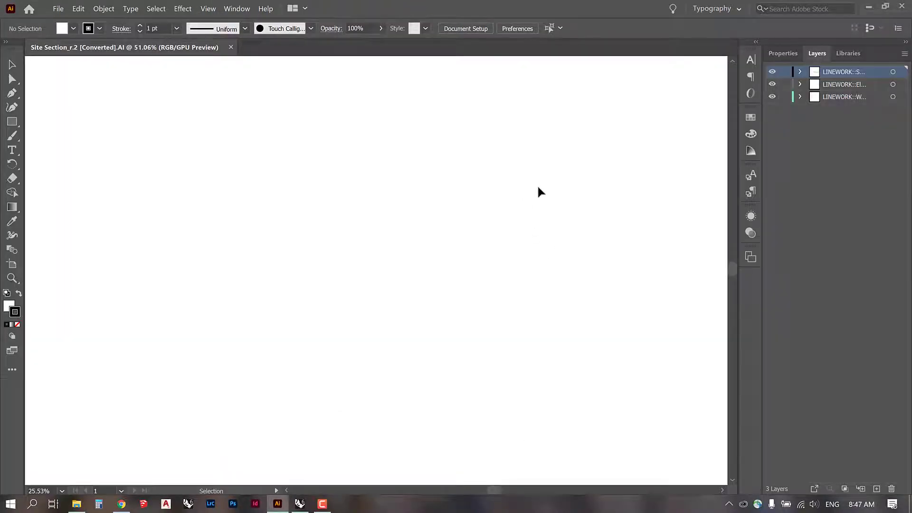
- Zoom out twice with Ctrl+- until the full artboard shows
key("ctrl+minus")
key("ctrl+minus")
key("ctrl+minus")
key("ctrl+minus")
key("ctrl+minus")
key("ctrl+minus")
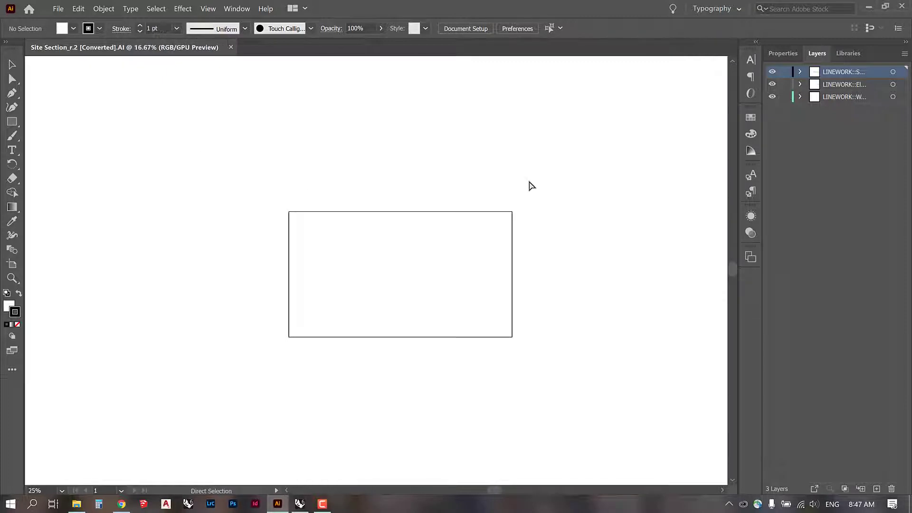
key("ctrl+minus")
key("ctrl+minus")
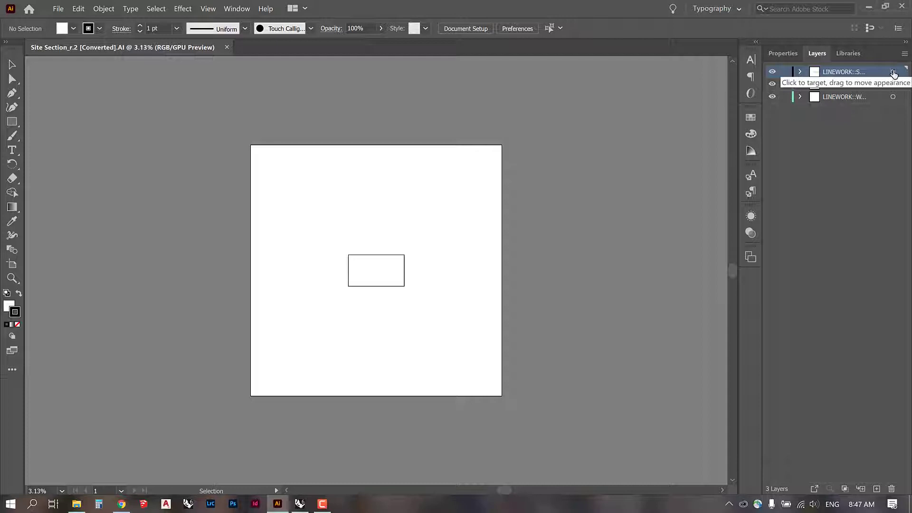
- Target the three LINEWORK layers in the Layers panel to select all their artwork
left_click(893, 72)
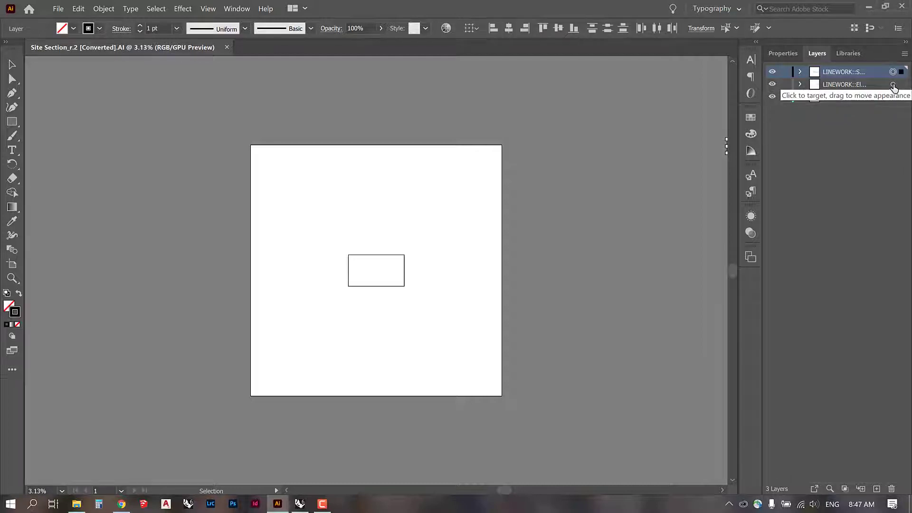
left_click(894, 84, "shift")
left_click(893, 97, "shift")
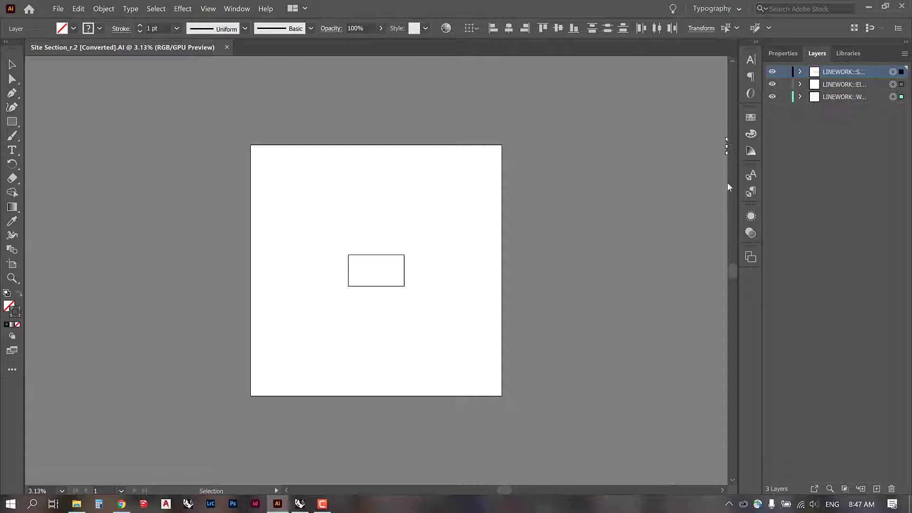
- Drag the section linework from right of the artboard onto it, across the small central rectangle
key("space")
left_click_drag(689, 218, 539, 226)
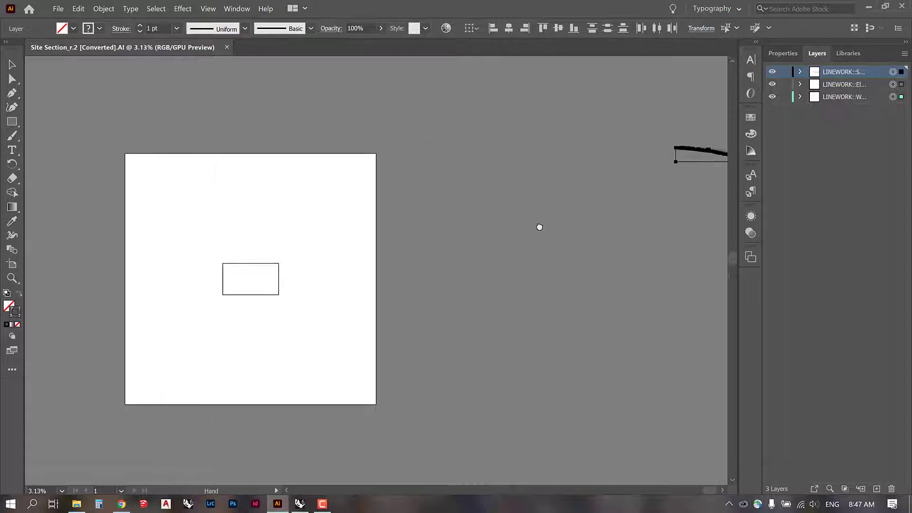
scroll(410, 236, "up", 2)
scroll(375, 266, "down", 3)
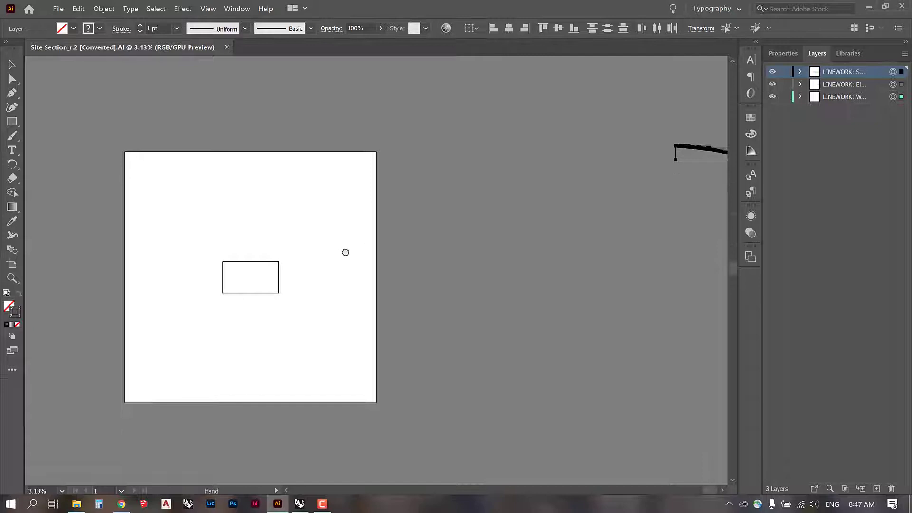
scroll(344, 252, "up", 2)
scroll(331, 240, "down", 2)
left_click(676, 161)
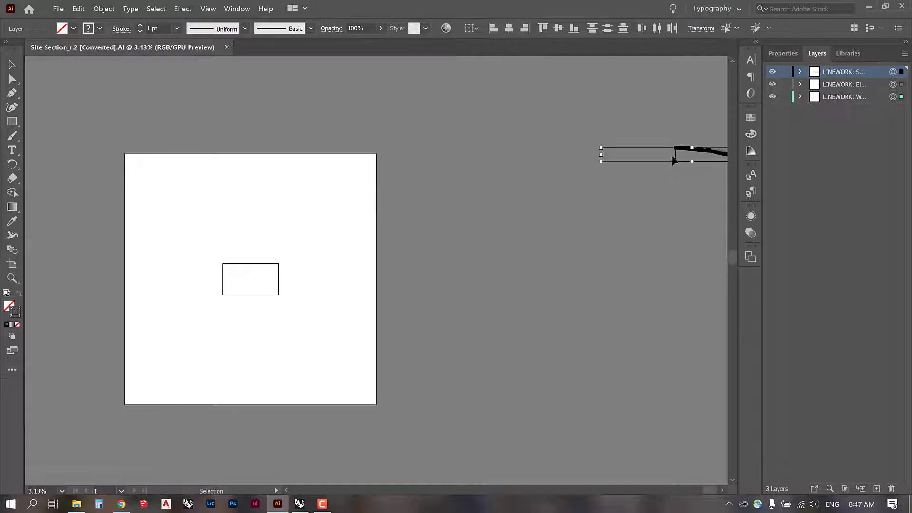
scroll(677, 153, "down", 2)
mouse_move(677, 141)
left_mouse_down()
mouse_move(423, 161)
mouse_move(198, 265)
left_mouse_up()
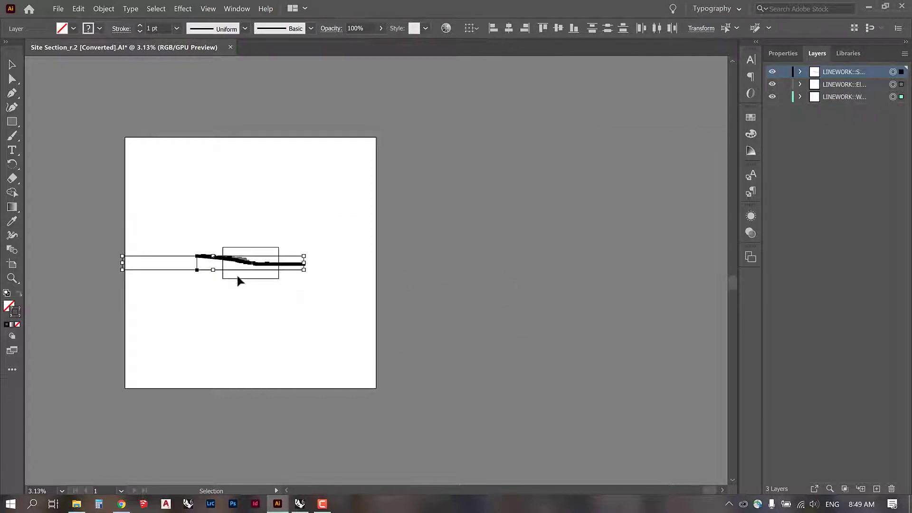
mouse_move(197, 269)
left_mouse_down()
mouse_move(206, 271)
mouse_move(198, 266)
left_mouse_up()
left_click(323, 341)
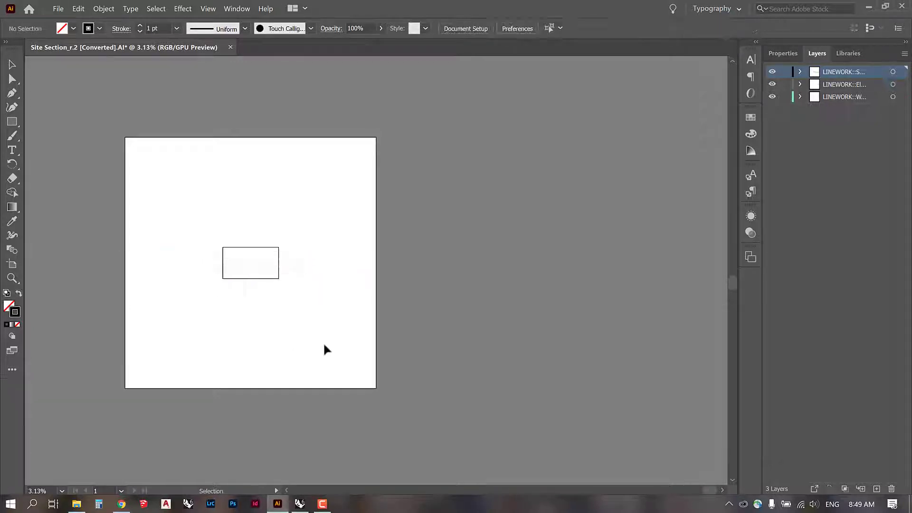
- In Rhino, copy the 16 section curves from the box's lower-left corner to the linework's lower-left corner
left_click(311, 506)
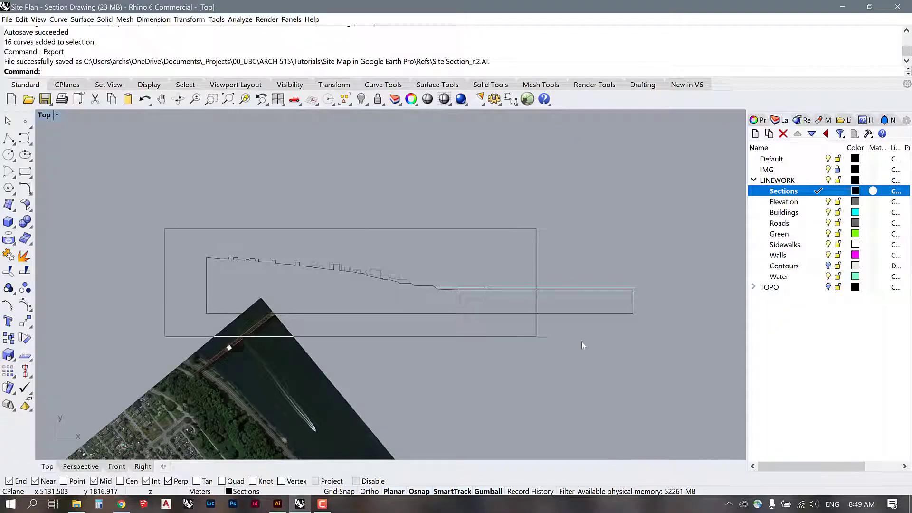
left_click_drag(584, 346, 669, 335)
type("CO")
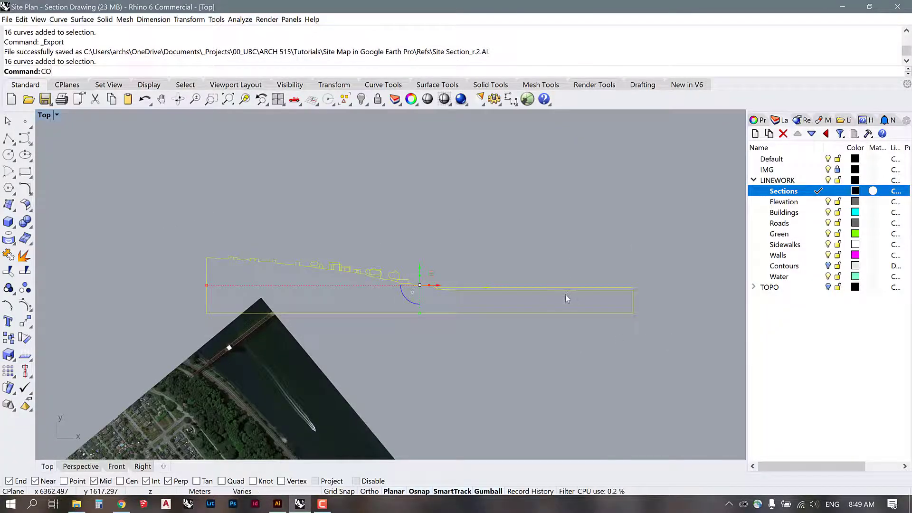
key("Return")
left_click(207, 313)
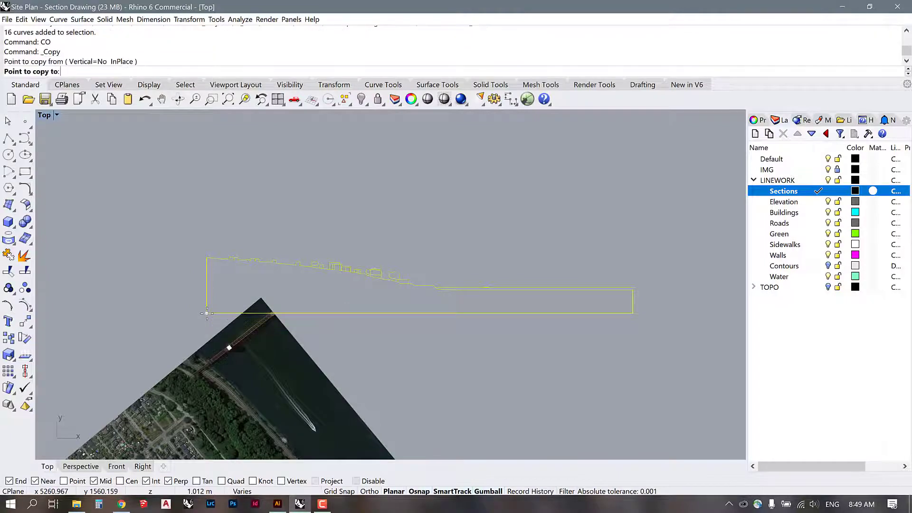
scroll(328, 209, "down", 6)
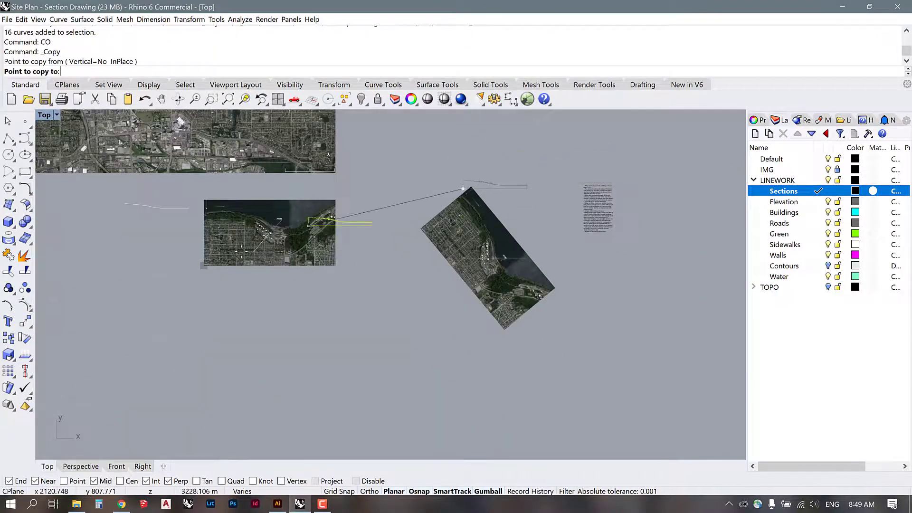
scroll(464, 189, "up", 8)
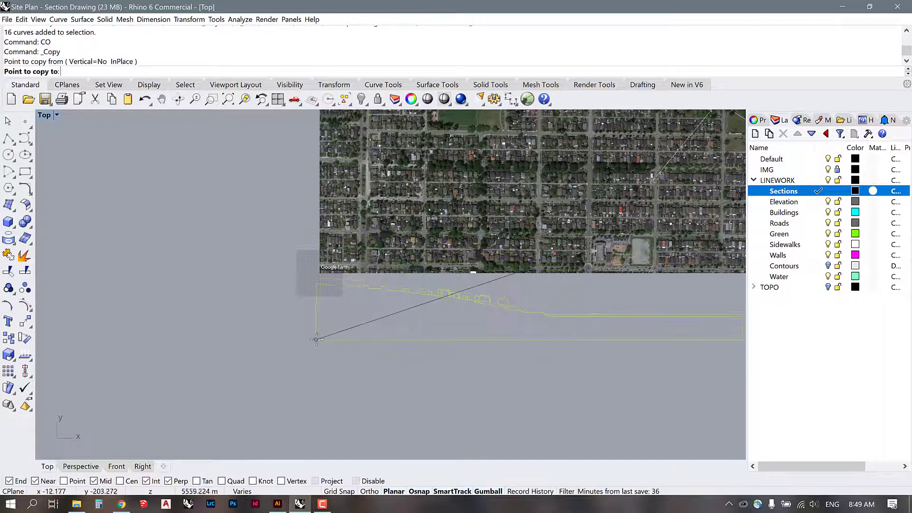
left_click(316, 338)
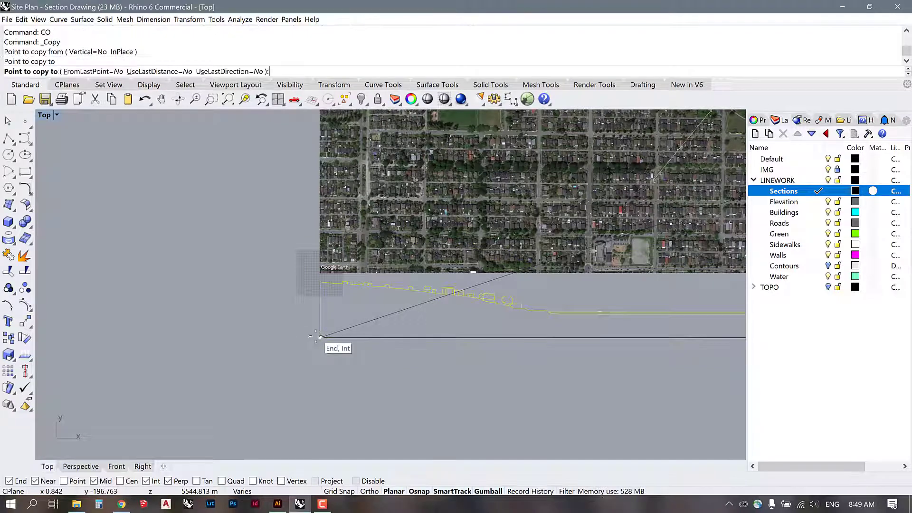
key("Return")
- Reselect the 16 section curves for export
scroll(92, 264, "down", 3)
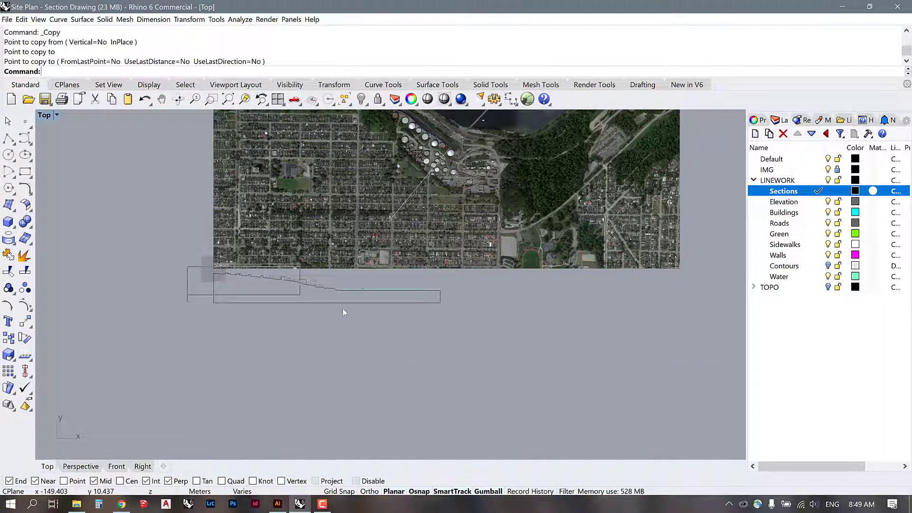
left_click_drag(343, 310, 463, 329)
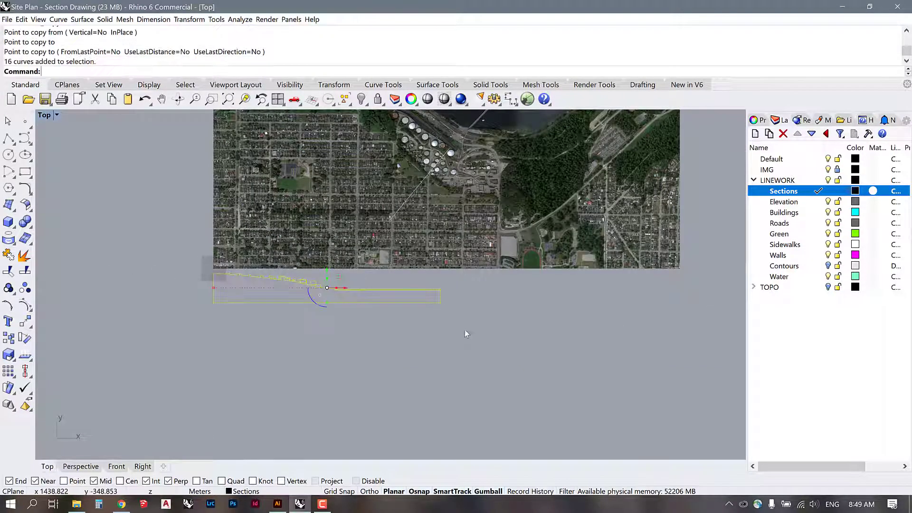
left_click(10, 22)
- Export the selected curves to Refs as Site Section_r.3.ai, keeping 1 meter = 1 mm scale
left_click(61, 156)
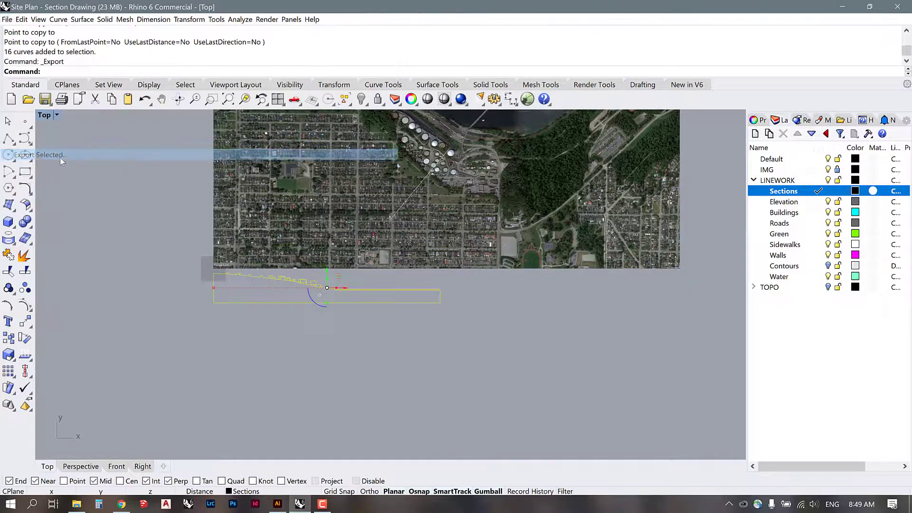
left_click(456, 121)
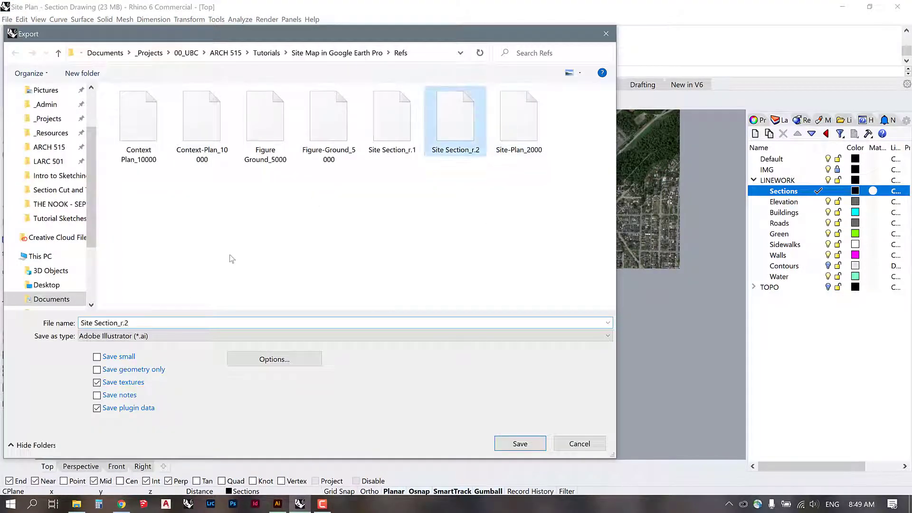
left_click(146, 323)
key("BackSpace")
type("3")
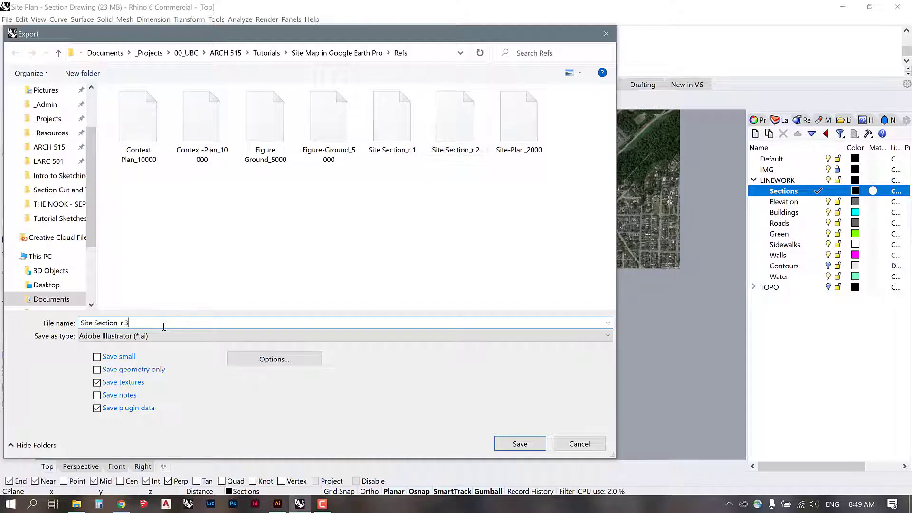
left_click(523, 445)
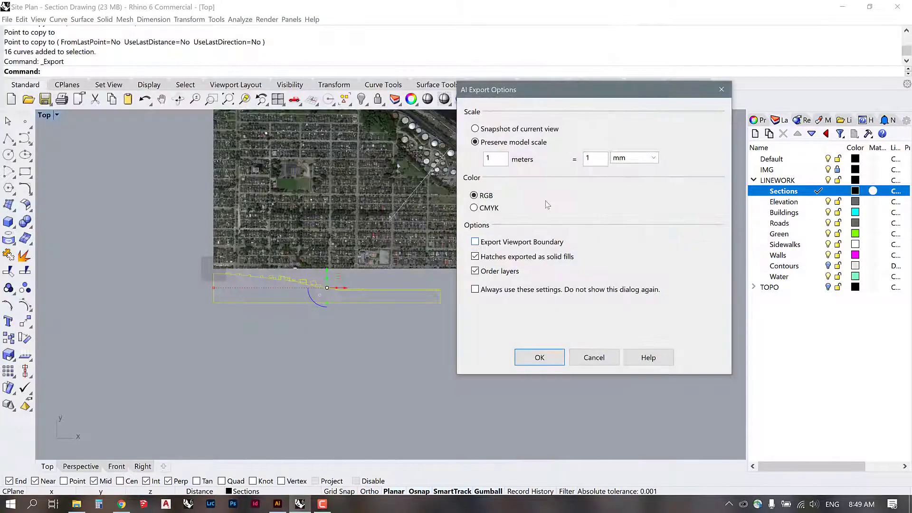
left_click(540, 357)
- Open Site Section_r.3 from the Refs folder as a new Illustrator document and zoom out
left_click(278, 503)
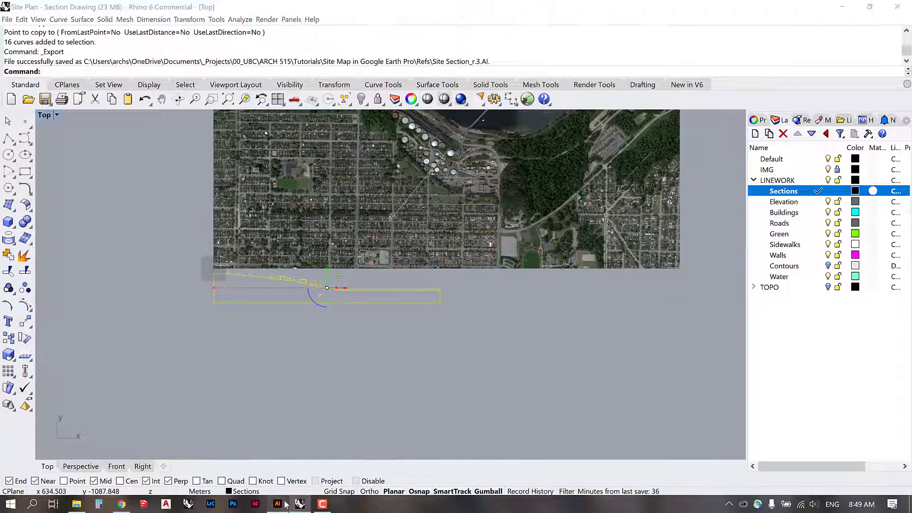
left_click(77, 504)
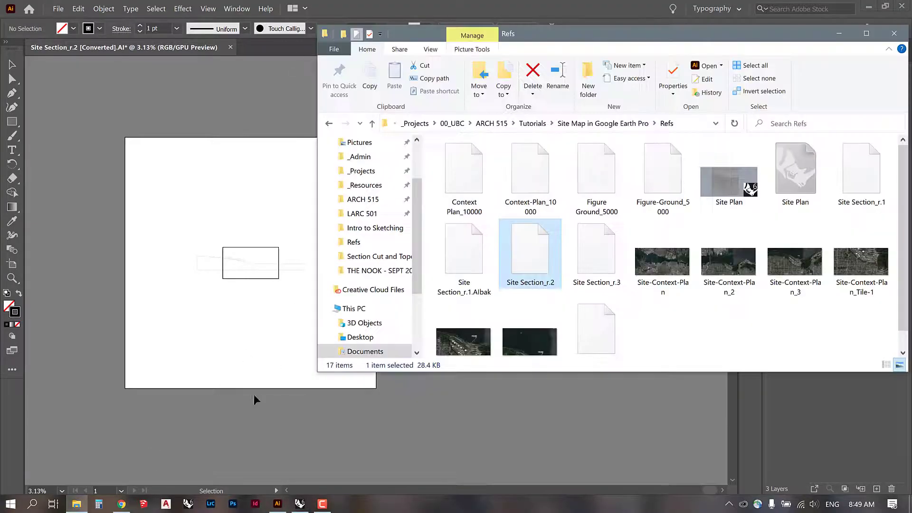
left_click_drag(596, 254, 286, 47)
left_click(840, 37)
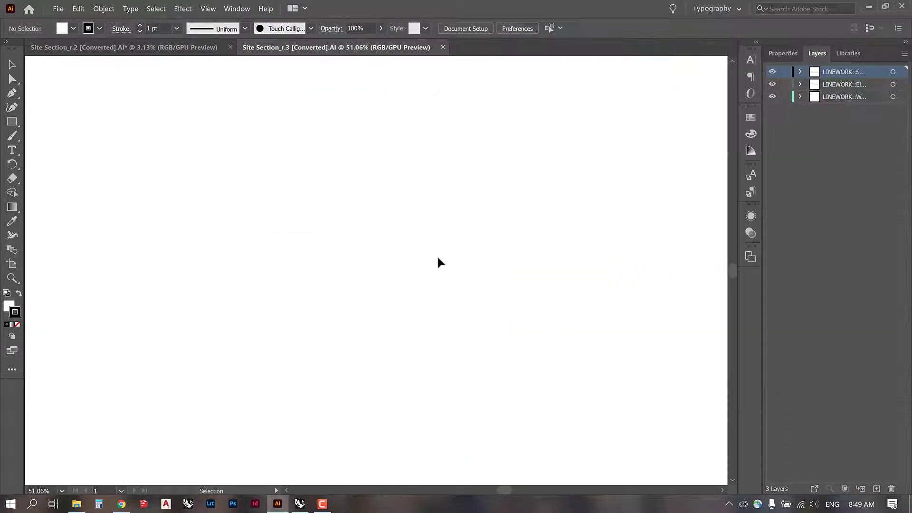
key("ctrl+minus")
key("ctrl+minus")
key("ctrl+minus")
key("ctrl+minus")
key("ctrl+minus")
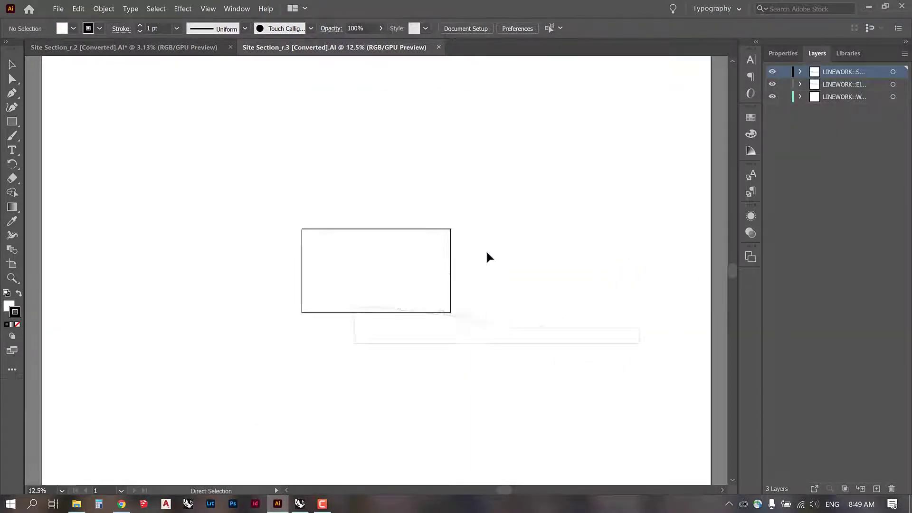
- Pan around the Site Section_r.2 artboard to look it over
key("ctrl+Tab")
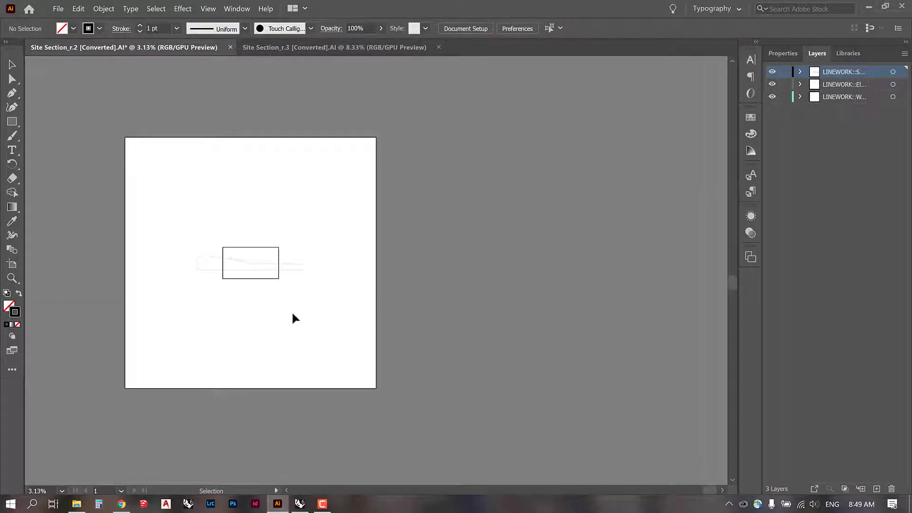
left_click_drag(251, 207, 639, 220)
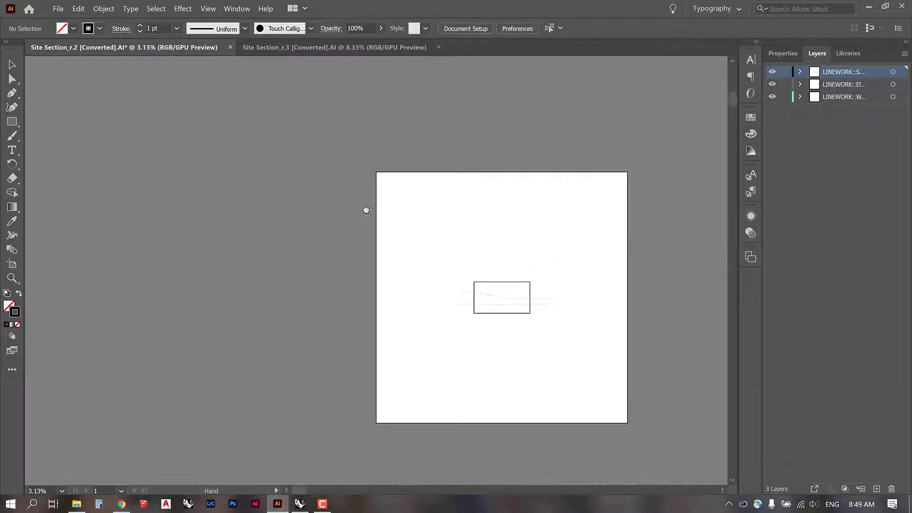
left_click_drag(367, 207, 115, 226)
key("v")
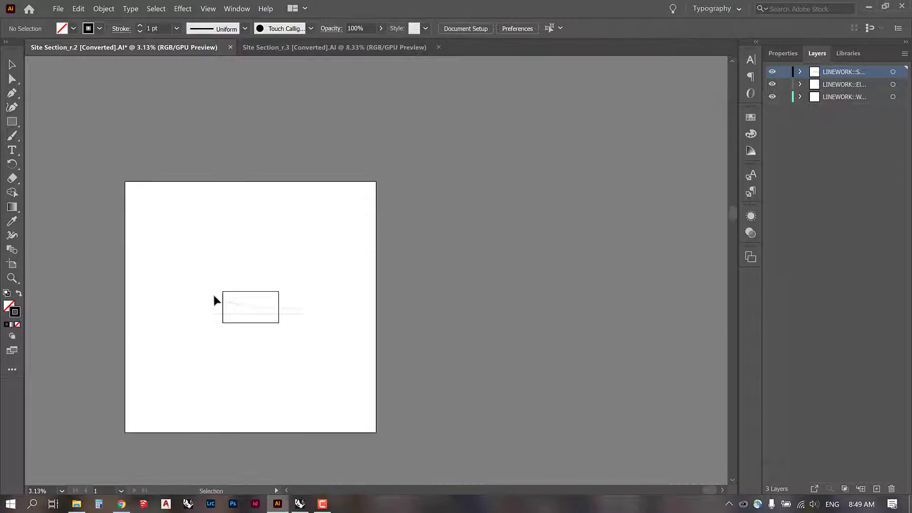
- In Site Section_r.3, move the section linework up and left, then close that document
left_click(430, 47)
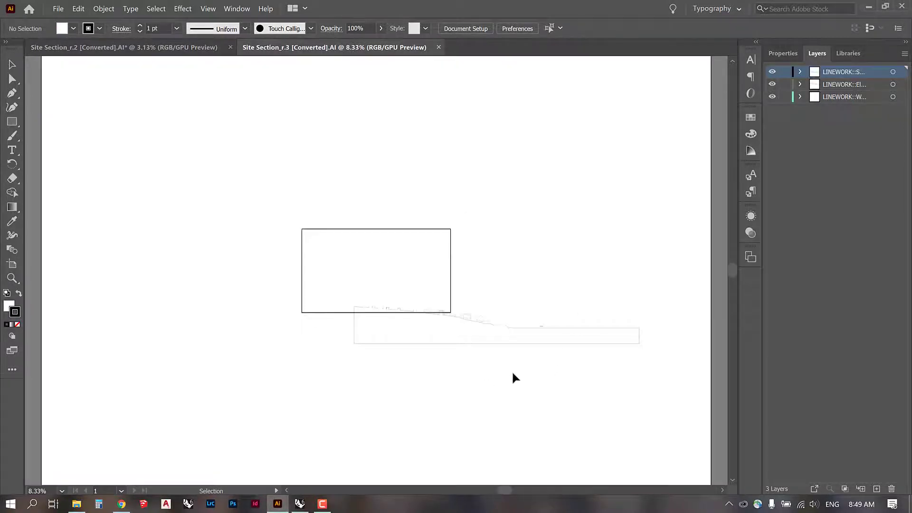
mouse_move(302, 506)
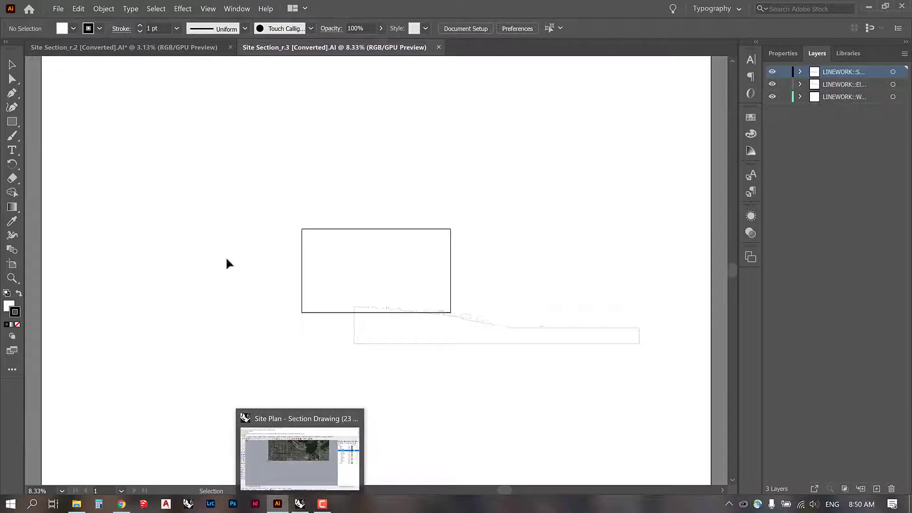
left_click_drag(226, 261, 657, 380)
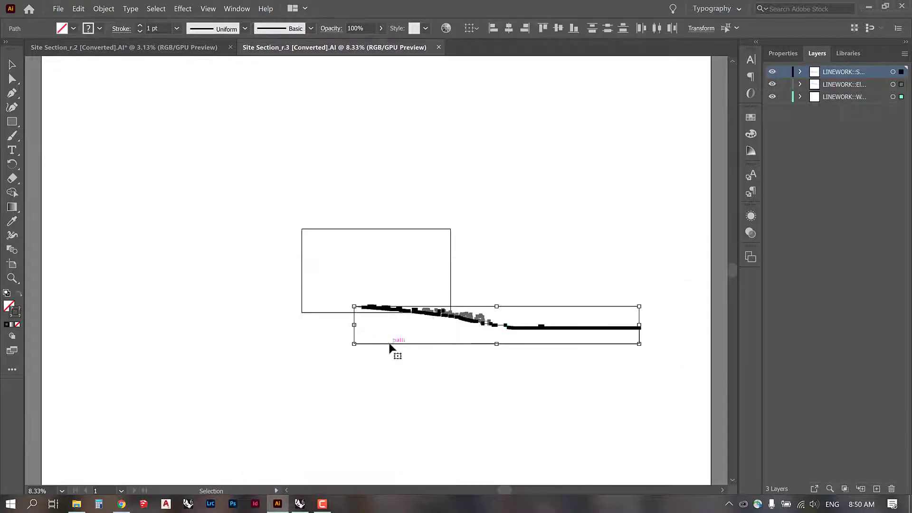
left_click_drag(391, 347, 270, 288)
left_click(457, 280)
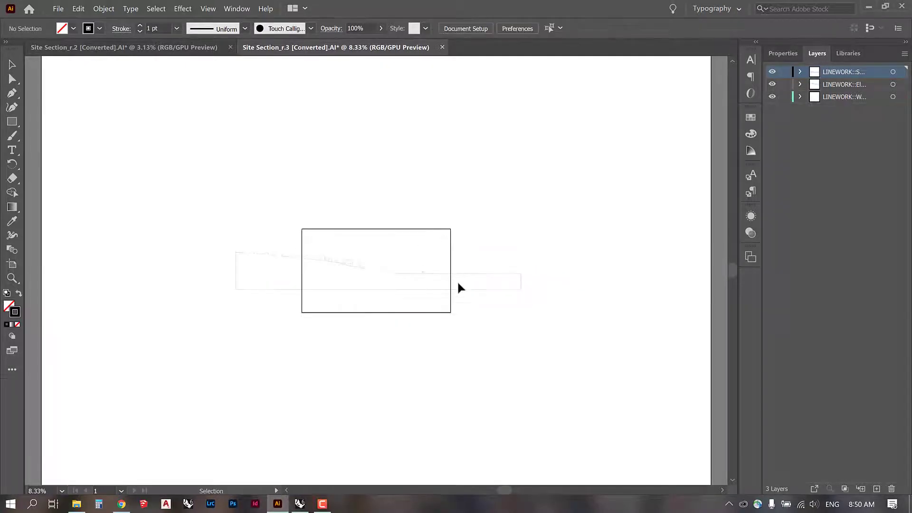
key("ctrl+w")
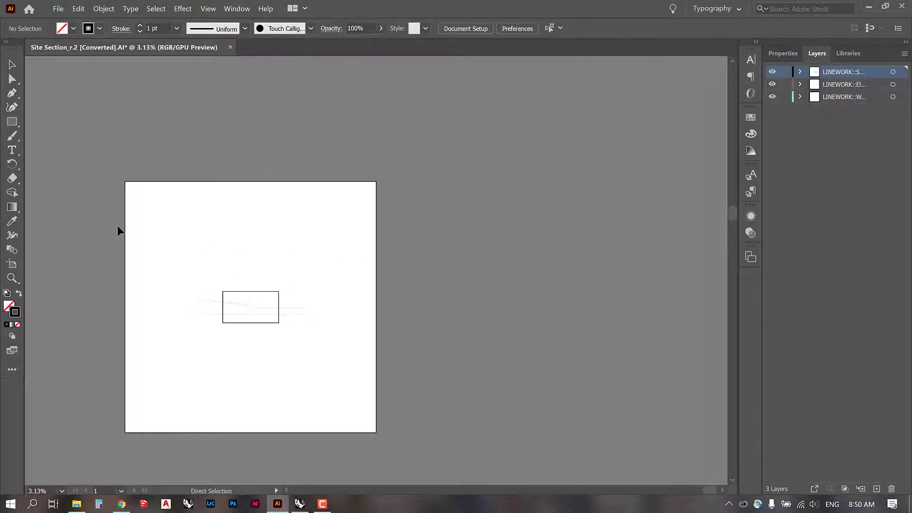
- Resize Artboard 2 to about 4571.72 × 2222.30 px so it frames the section with margins
key("ctrl+equal")
key("ctrl+equal")
key("ctrl+equal")
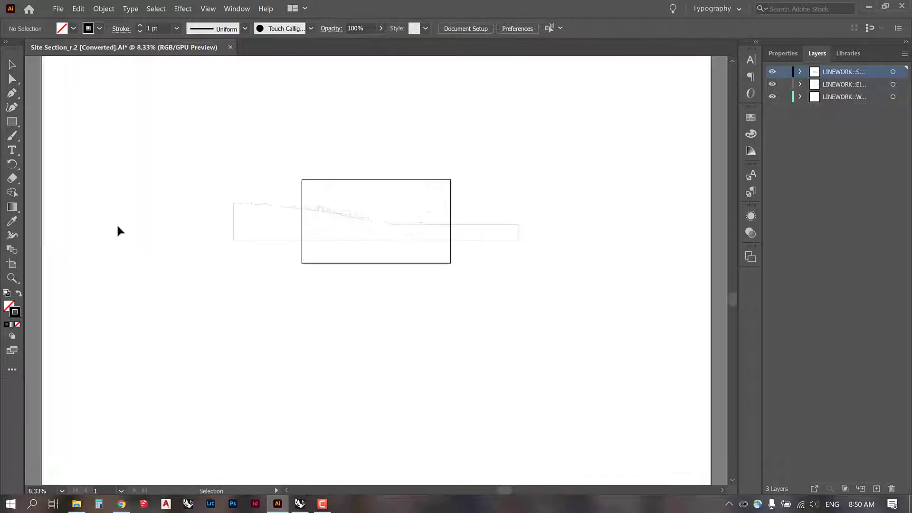
key("ctrl+equal")
mouse_move(215, 270)
left_mouse_down()
mouse_move(258, 344)
mouse_move(248, 349)
left_mouse_up()
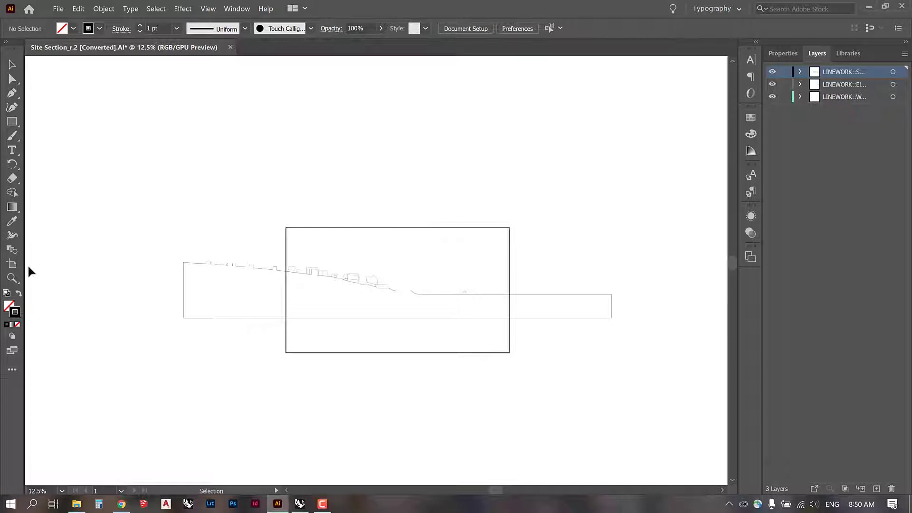
left_click(13, 264)
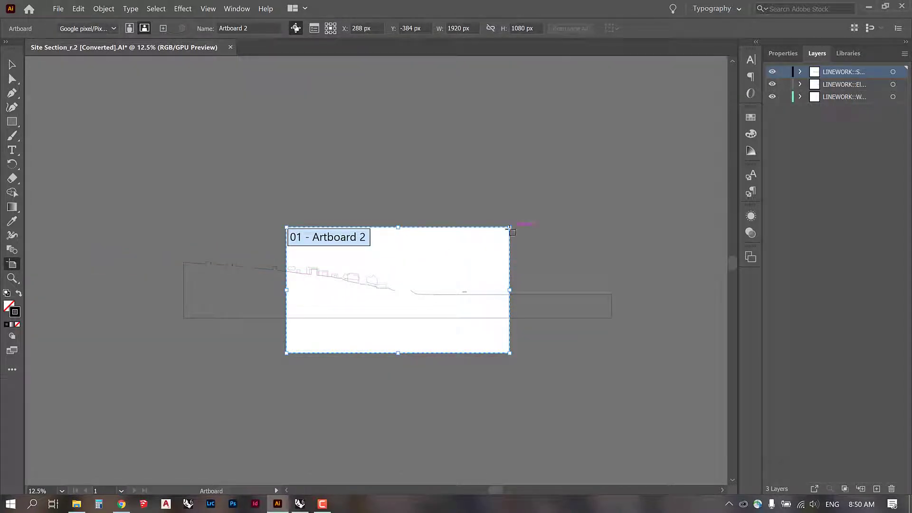
left_click_drag(510, 229, 624, 168)
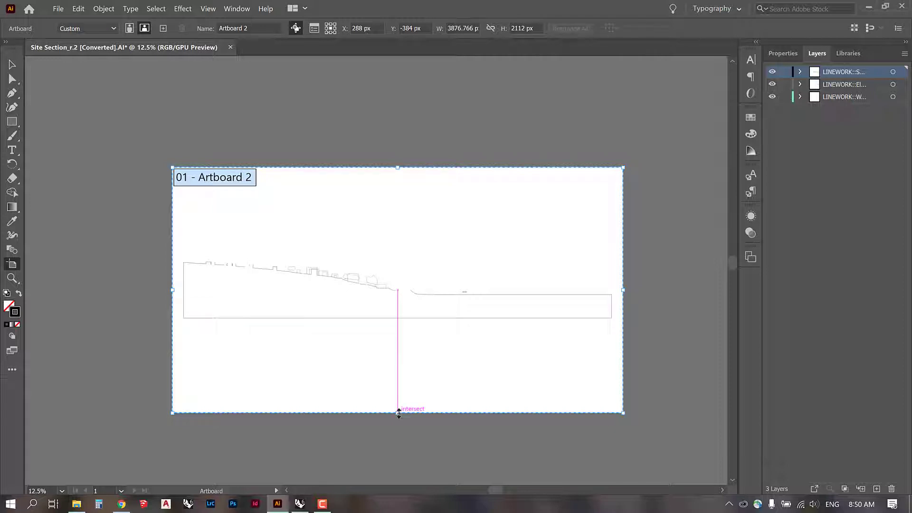
left_click_drag(399, 413, 399, 393)
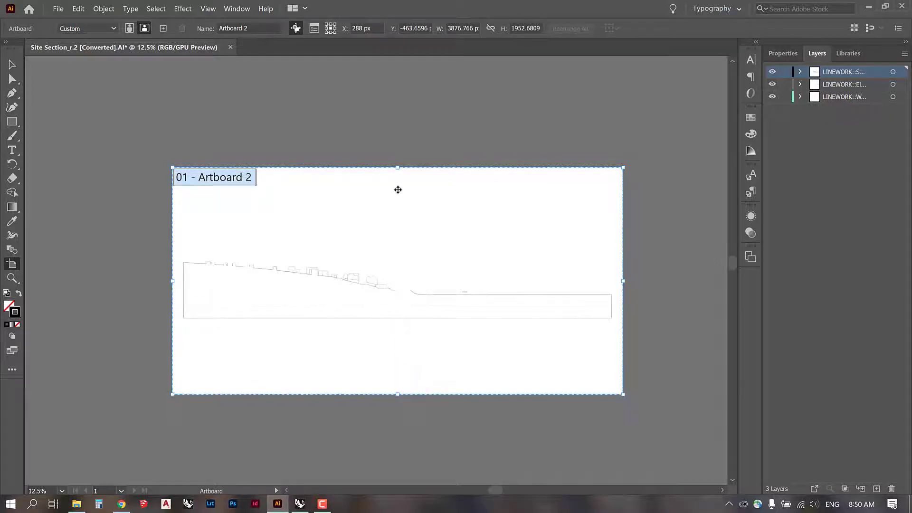
left_click_drag(398, 168, 397, 184)
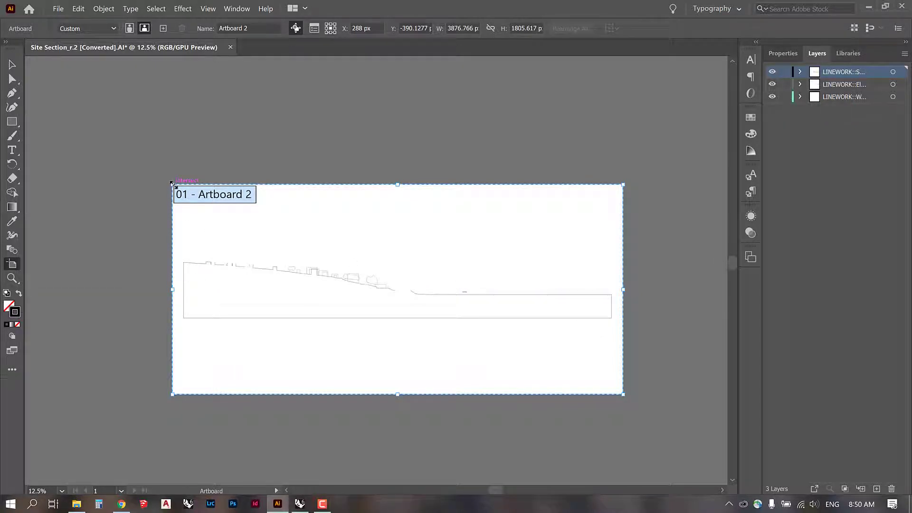
left_click_drag(172, 183, 154, 171)
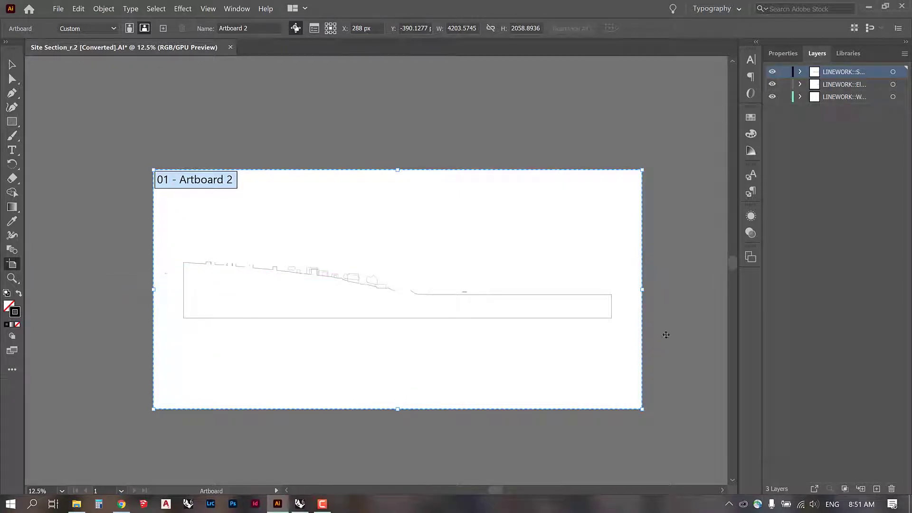
left_click_drag(154, 170, 132, 160)
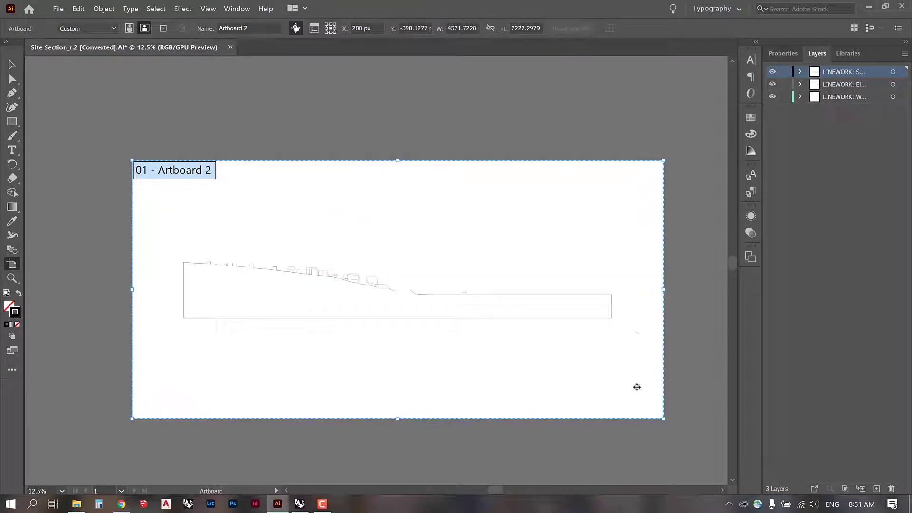
left_click(12, 65)
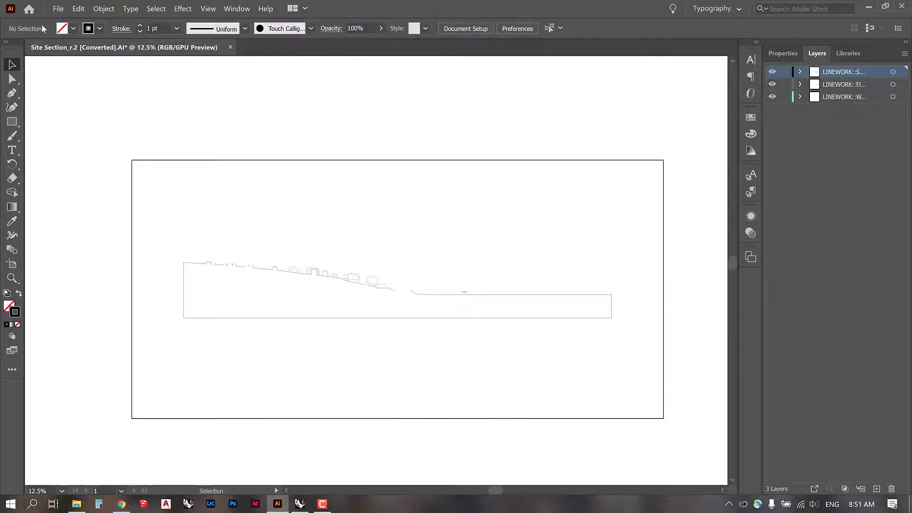
- Save as Site Section_r.2.AI in Refs without ' [Converted]', replacing the old file in Illustrator 2020 format
left_click(52, 11)
left_click(67, 99)
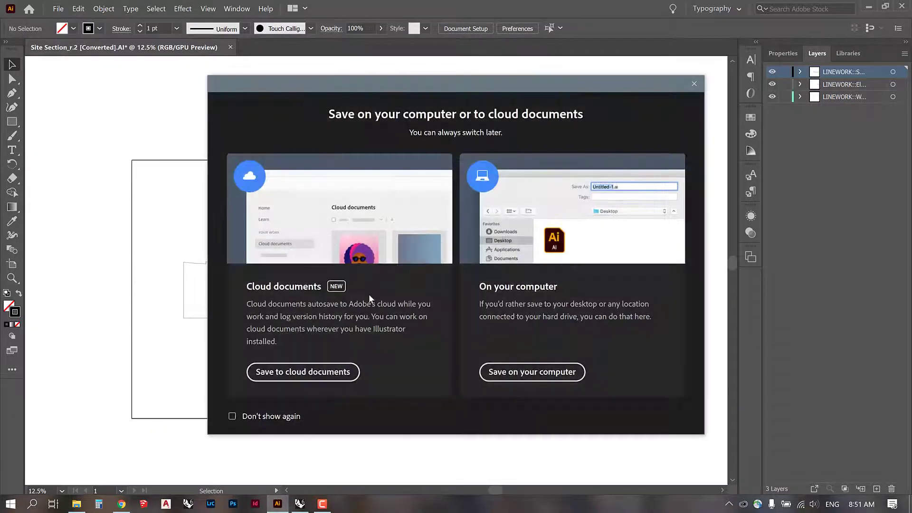
left_click(566, 375)
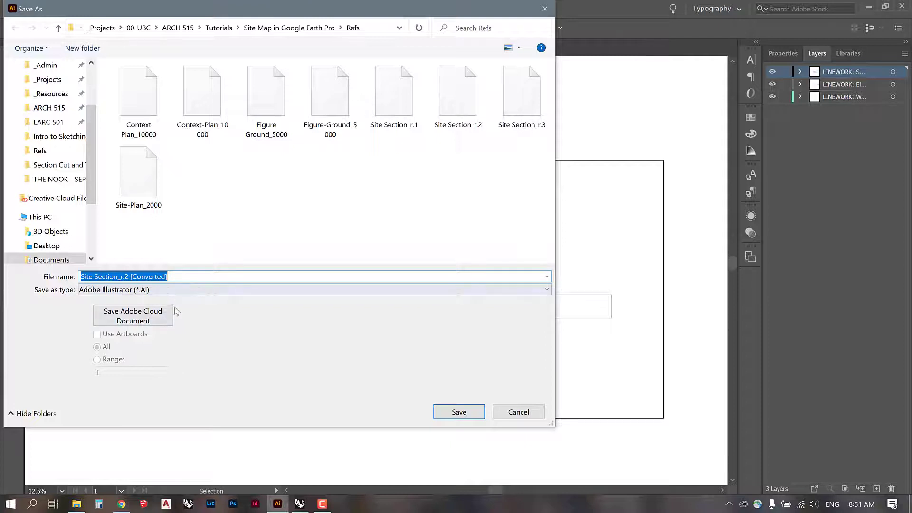
left_click_drag(179, 277, 130, 276)
key("BackSpace")
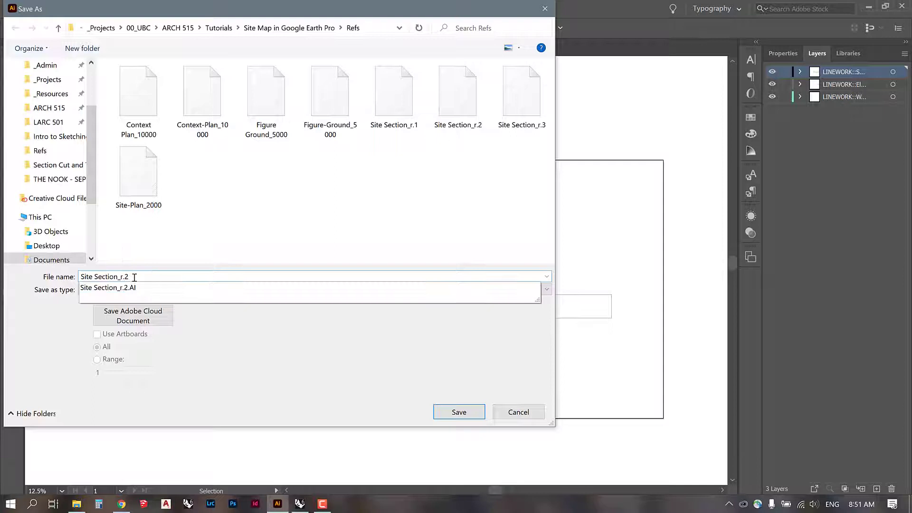
key("Escape")
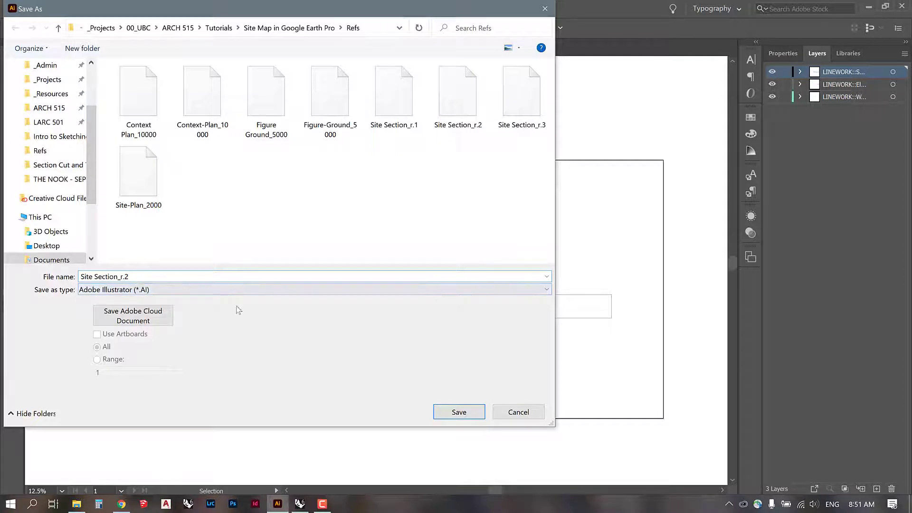
left_click(468, 416)
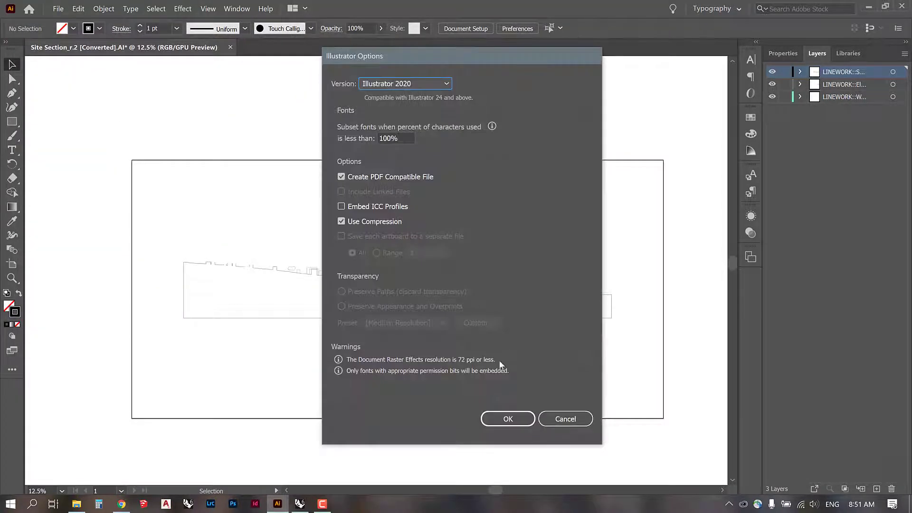
left_click(511, 419)
left_click_drag(158, 217, 646, 355)
- Select the terrain section path together with the lower section line
left_click(284, 231)
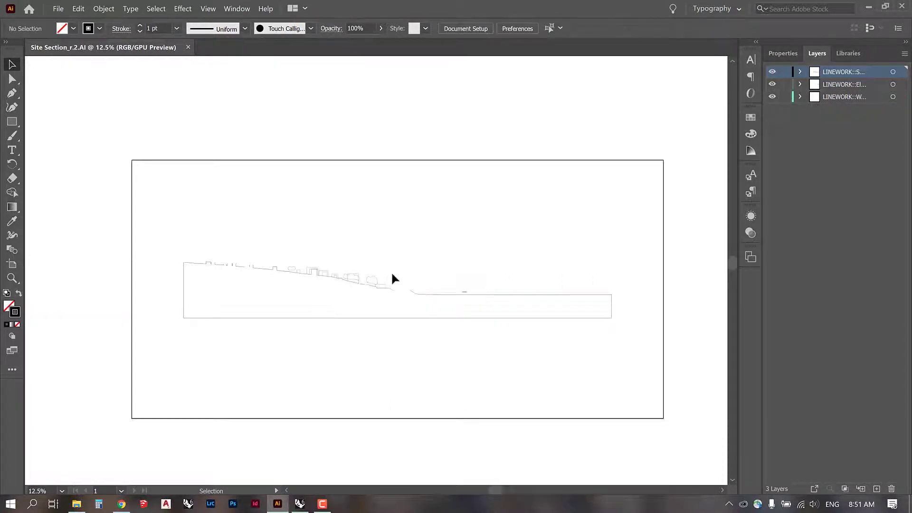
left_click_drag(152, 210, 620, 362)
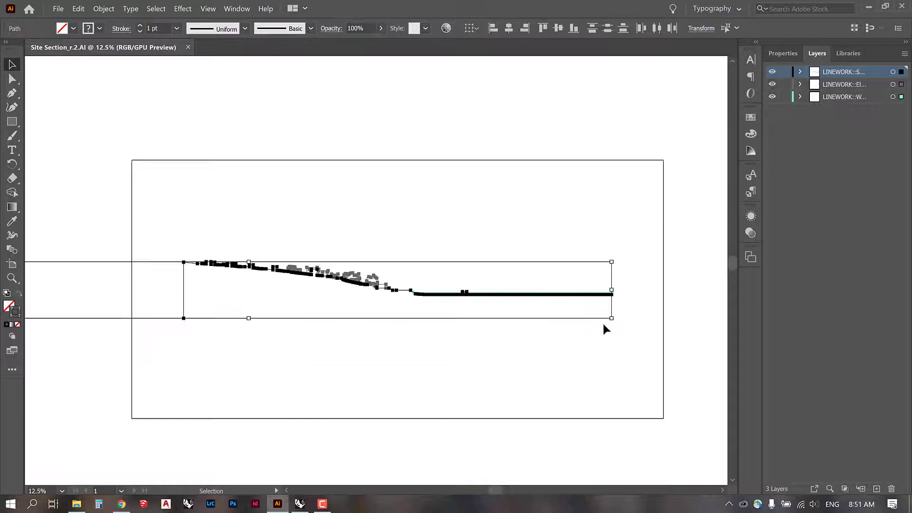
left_click(603, 321)
key("ctrl+=")
left_click_drag(327, 358, 351, 342)
key("ctrl+minus")
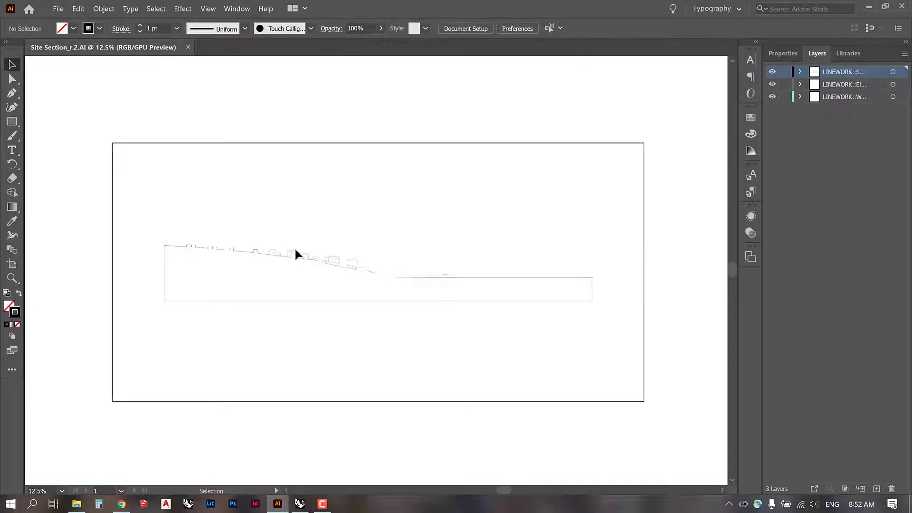
left_click(181, 247)
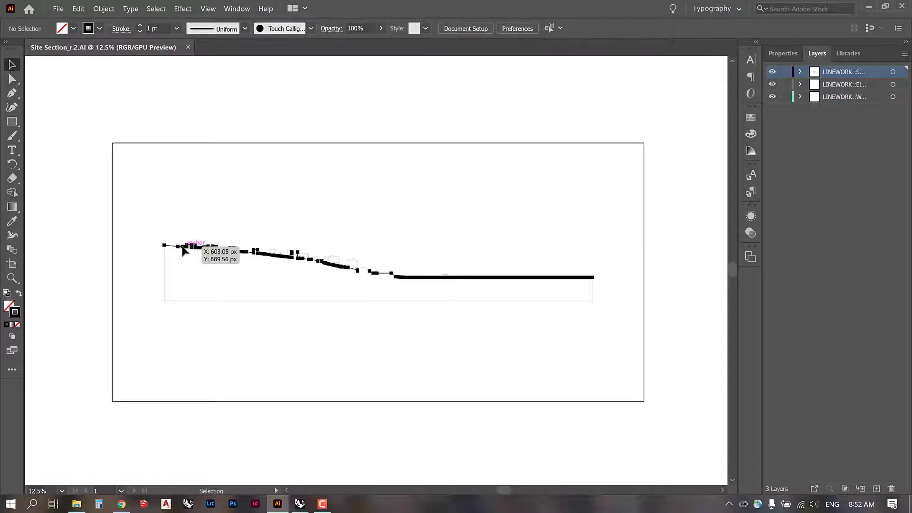
left_click(163, 263, "shift")
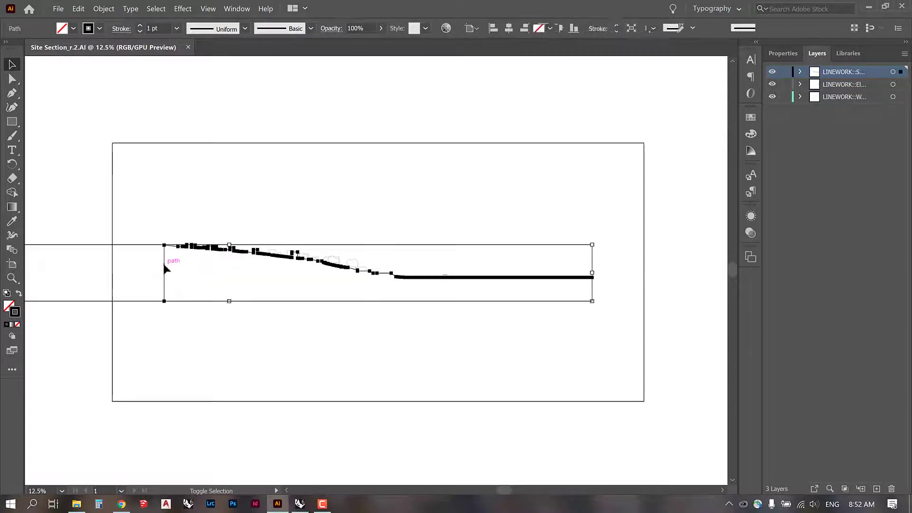
- Give the selected section outline a 5 pt stroke
key("ctrl+equal")
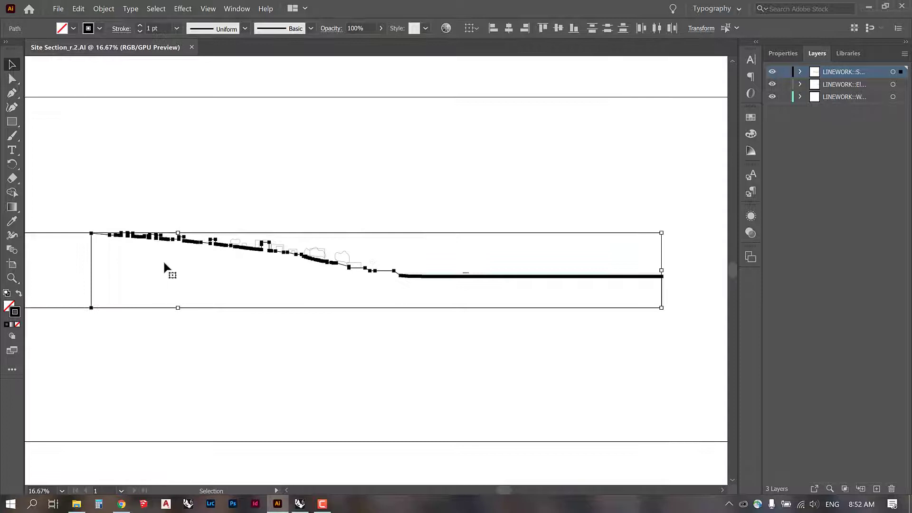
key("ctrl+equal")
key("ctrl+equal")
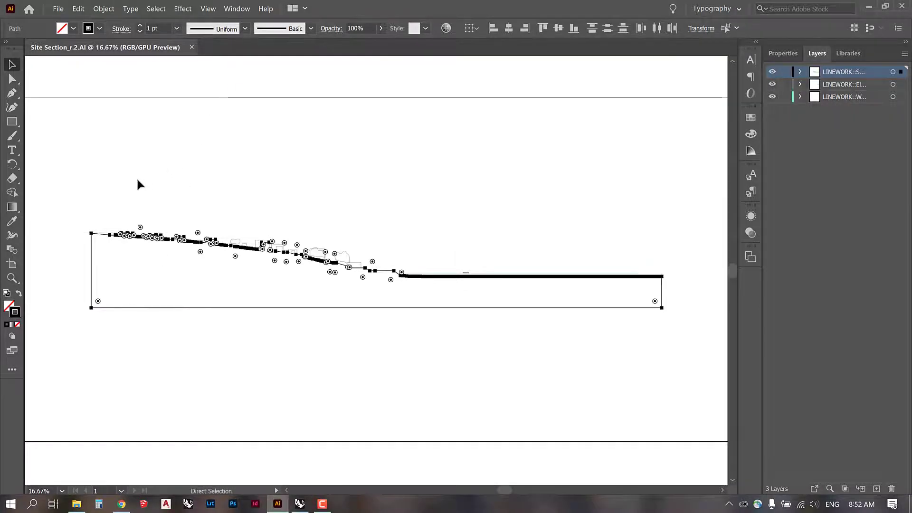
left_click_drag(127, 172, 437, 147)
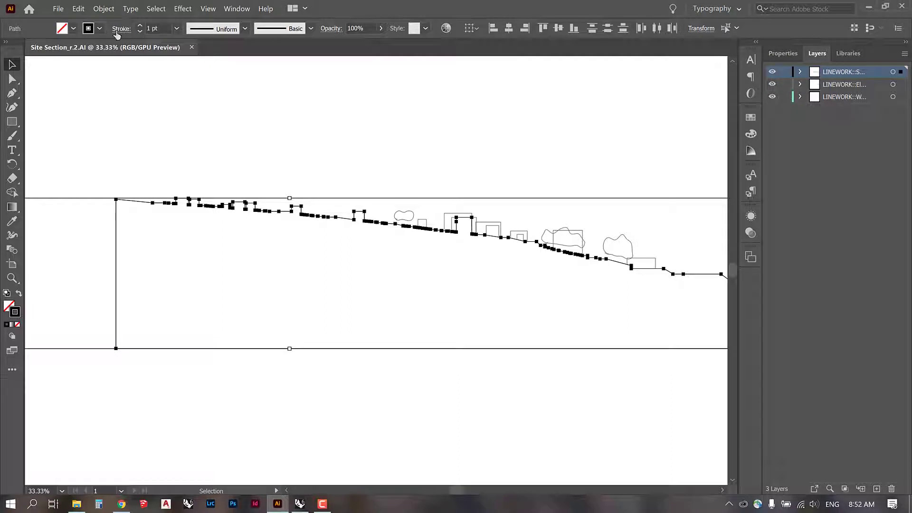
left_click(175, 28)
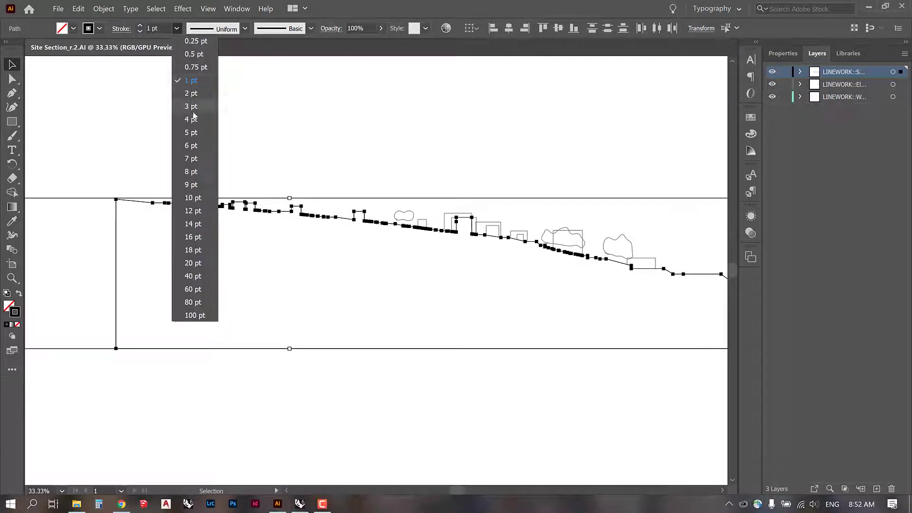
left_click(191, 132)
left_click(272, 140)
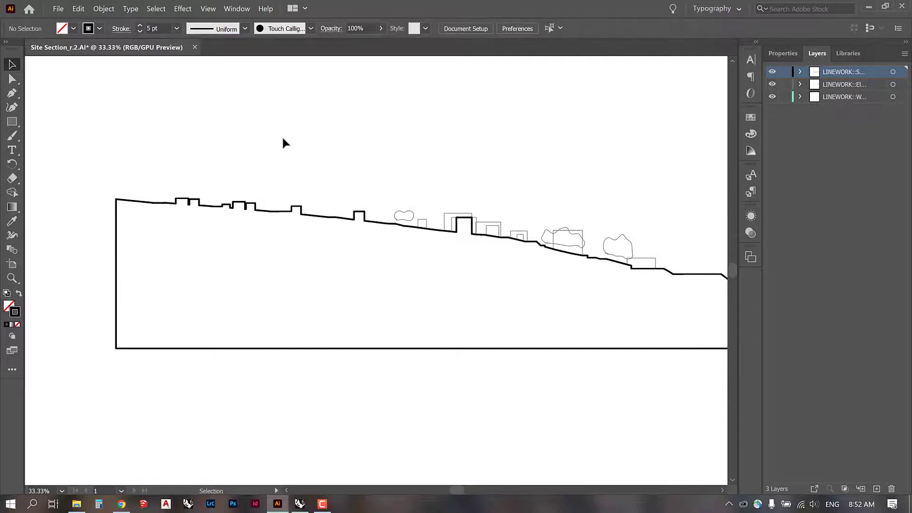
- Reduce the top terrain line and base rectangle stroke to 3 pt
left_click(138, 204)
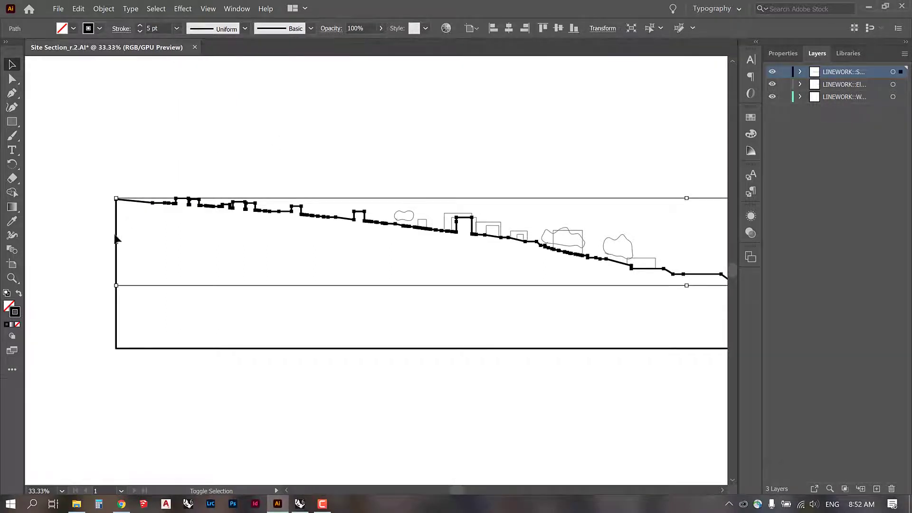
left_click(118, 312, "shift")
left_click(176, 29)
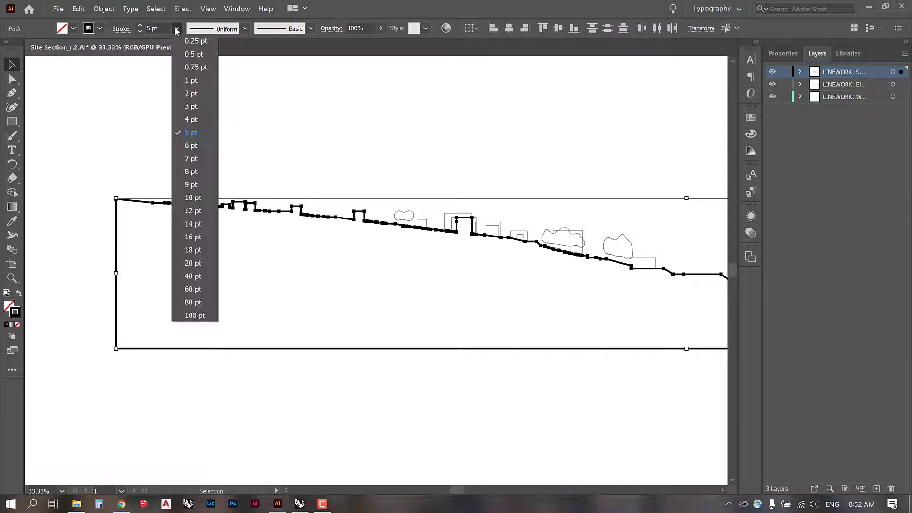
left_click(191, 106)
left_click(212, 131)
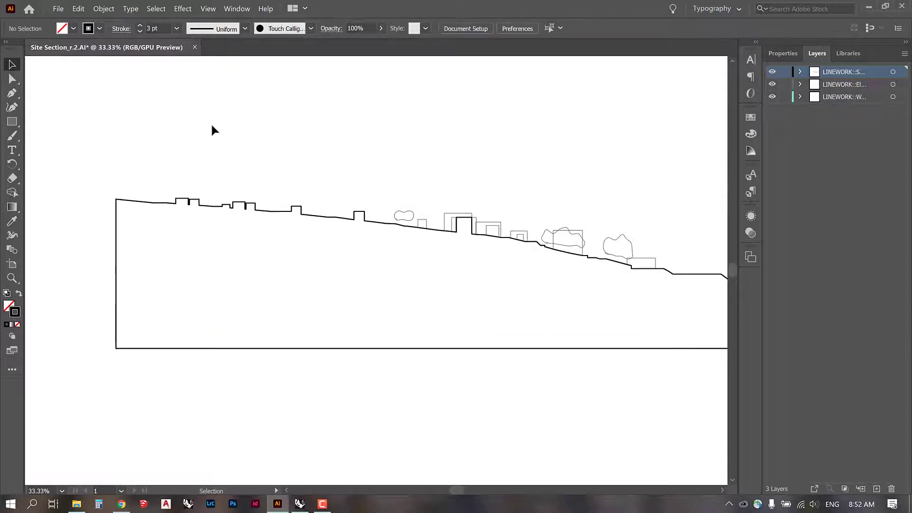
- Thin the top terrain line and base rectangle further to a 2 pt stroke
left_click(127, 201)
left_click(116, 304, "shift")
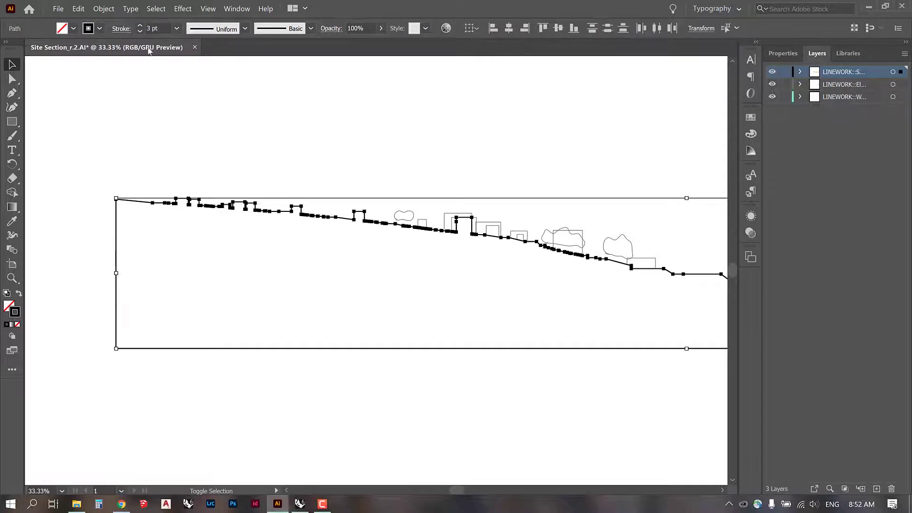
left_click(176, 29)
left_click(195, 92)
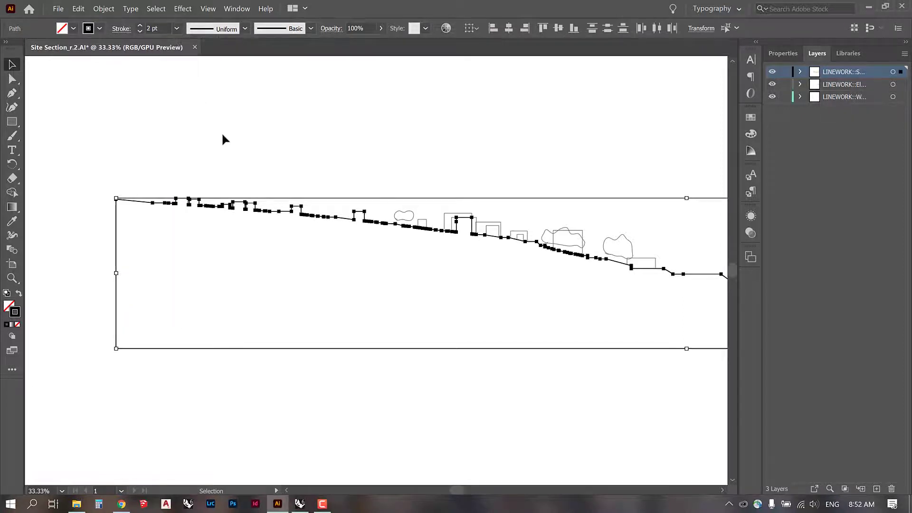
left_click(441, 114)
- Pan across the section to check the whole sloping profile
left_click_drag(591, 152, 102, 133)
left_click_drag(585, 181, 285, 194)
left_click_drag(536, 190, 836, 184)
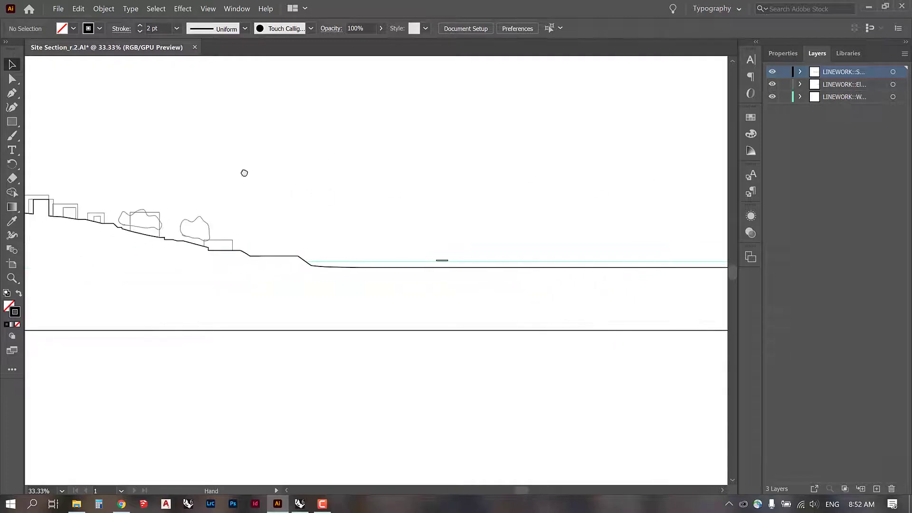
left_click_drag(245, 171, 444, 175)
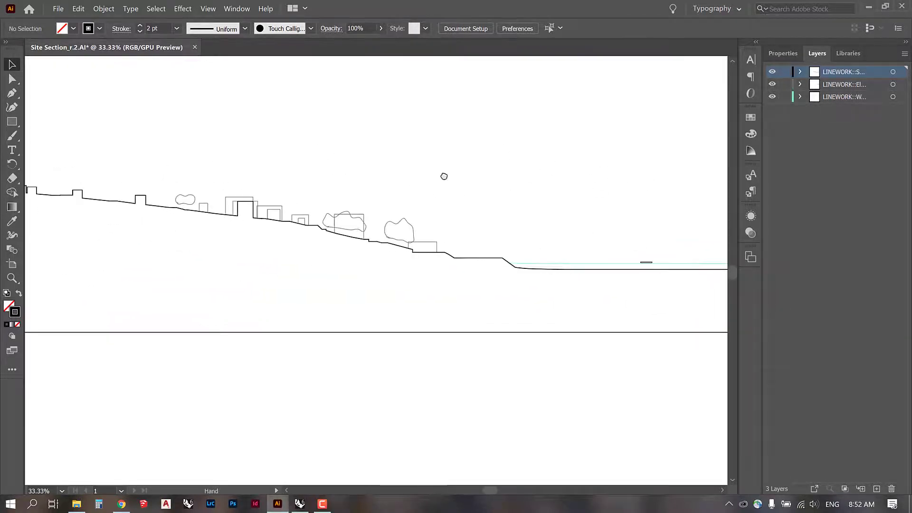
- Give every object on the LINEWORK::El layer a 0.5 pt stroke
left_click(428, 245)
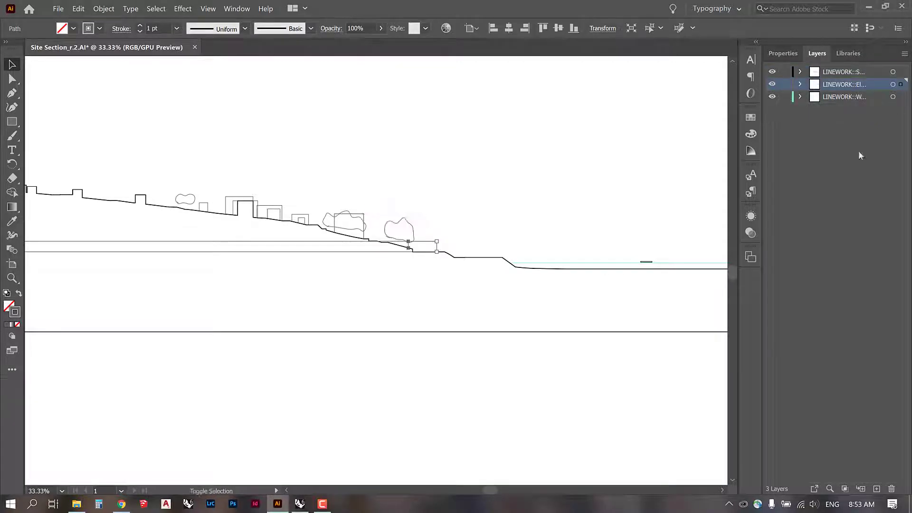
left_click(893, 85)
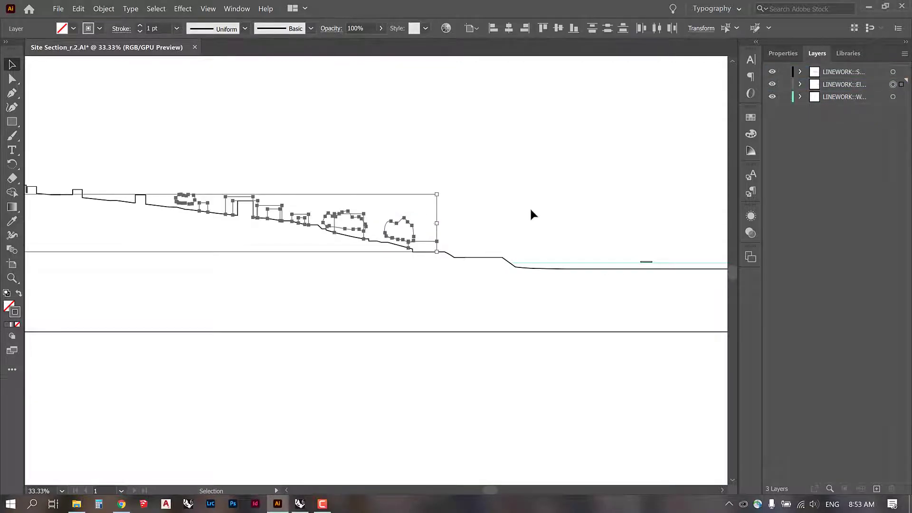
left_click(177, 28)
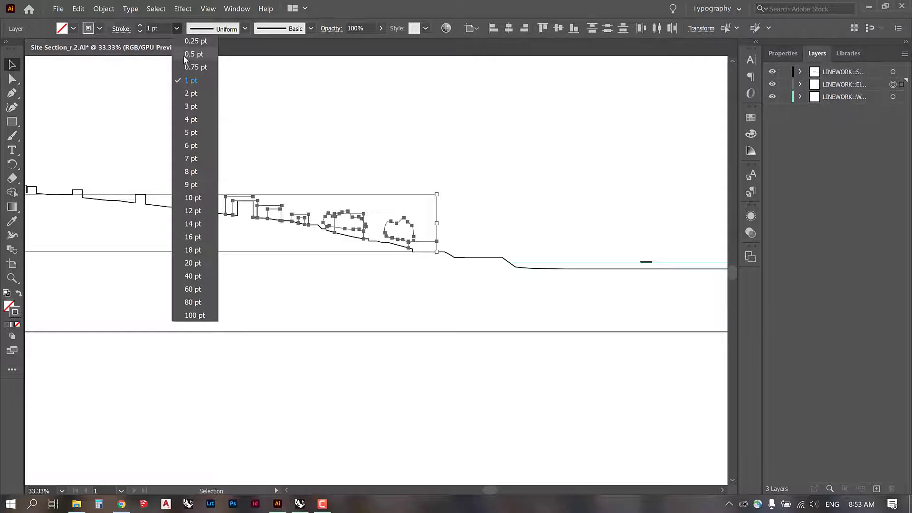
left_click(190, 50)
left_click(427, 131)
- Recolour the cyan ground lines on the LINEWORK::W layer dark grey (4F4F4F)
key("space")
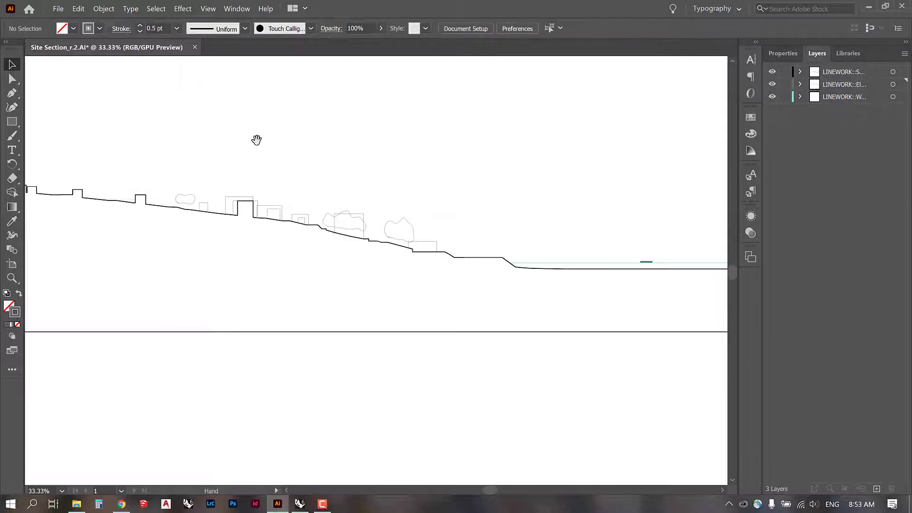
left_click_drag(256, 138, 342, 138)
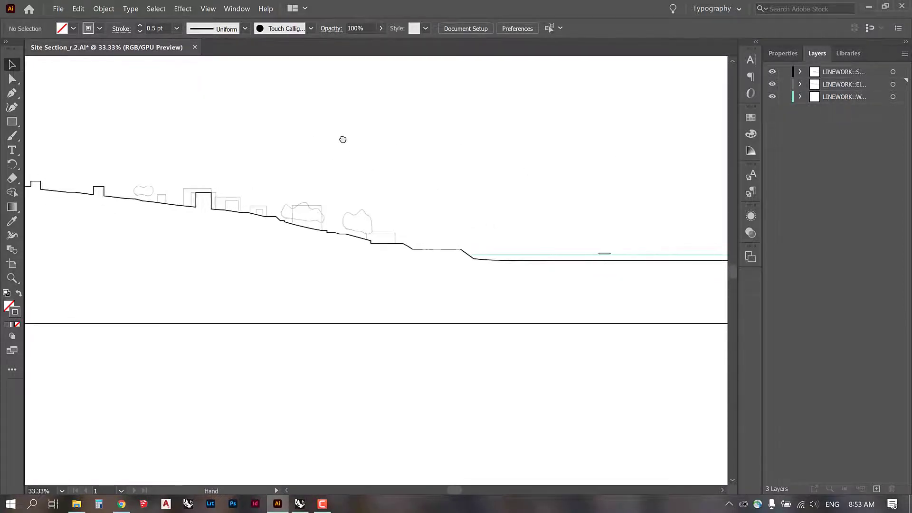
left_click_drag(597, 169, 424, 172)
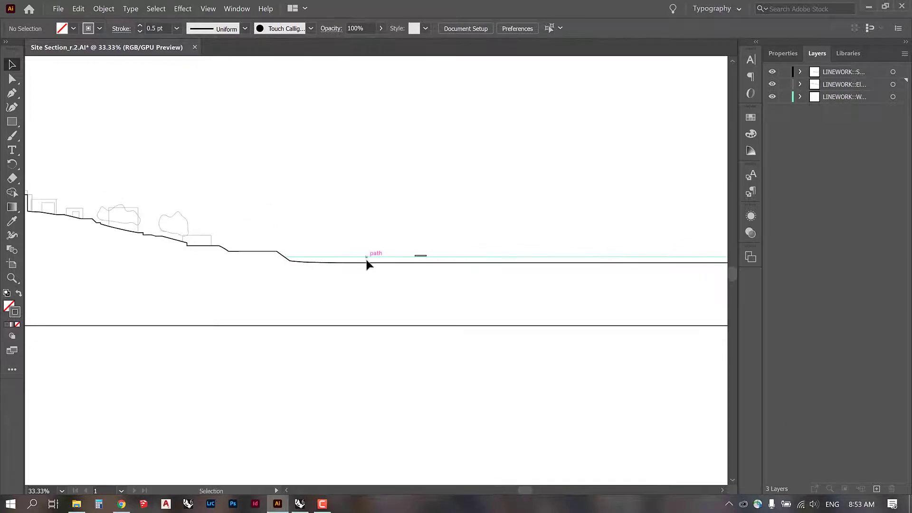
left_click(901, 96)
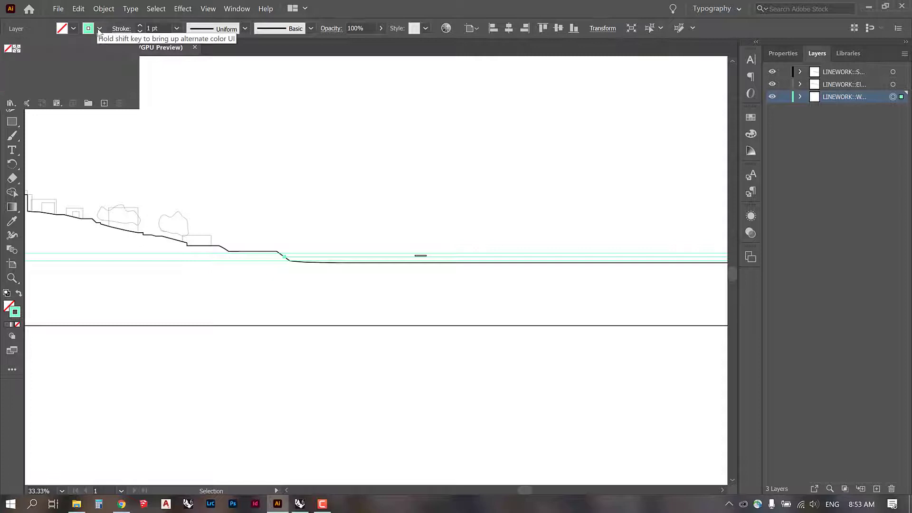
double_click(18, 314)
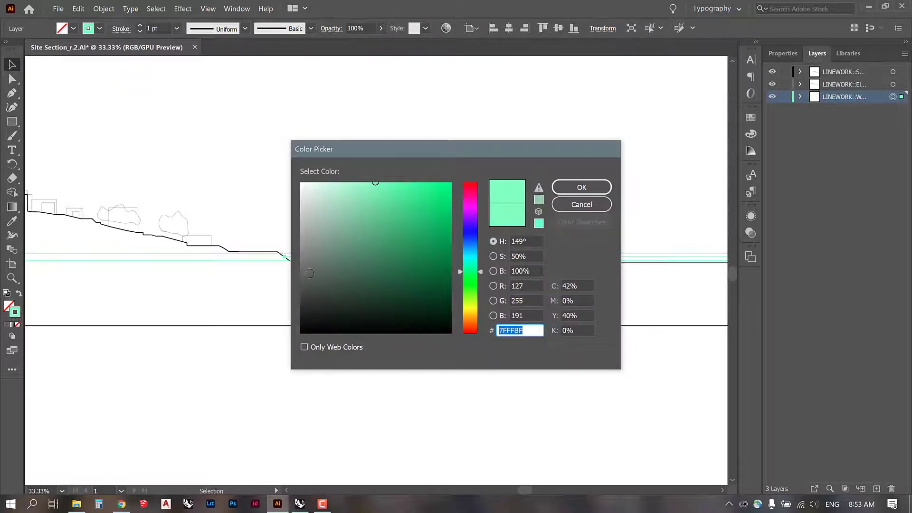
mouse_move(348, 239)
left_mouse_down()
mouse_move(295, 337)
mouse_move(304, 343)
left_mouse_up()
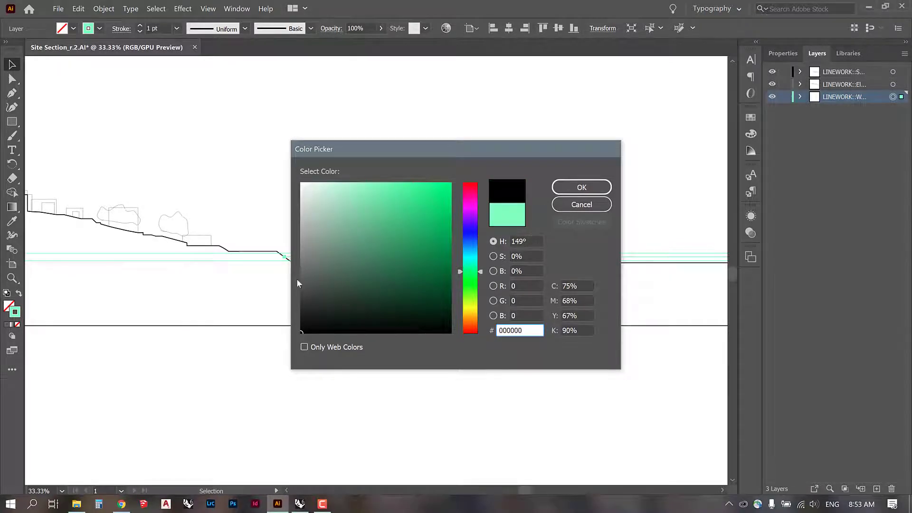
left_click_drag(298, 284, 282, 287)
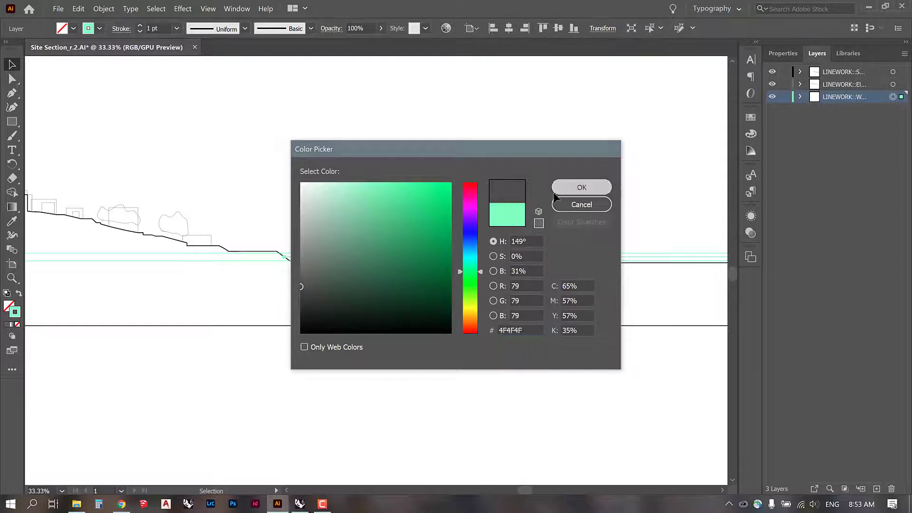
left_click(555, 192)
left_click(479, 240)
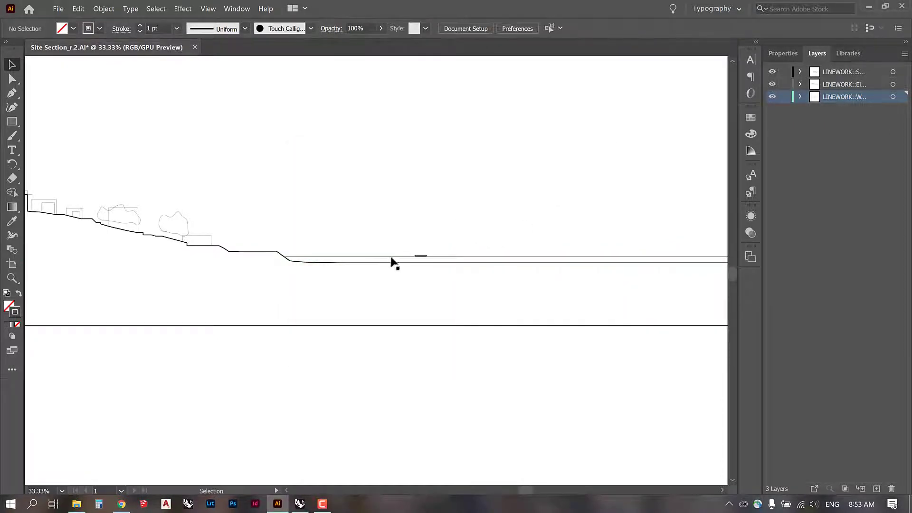
- Check the horizontal ground line's stroke weight, leaving it unchanged
key("space")
left_click_drag(334, 207, 531, 235)
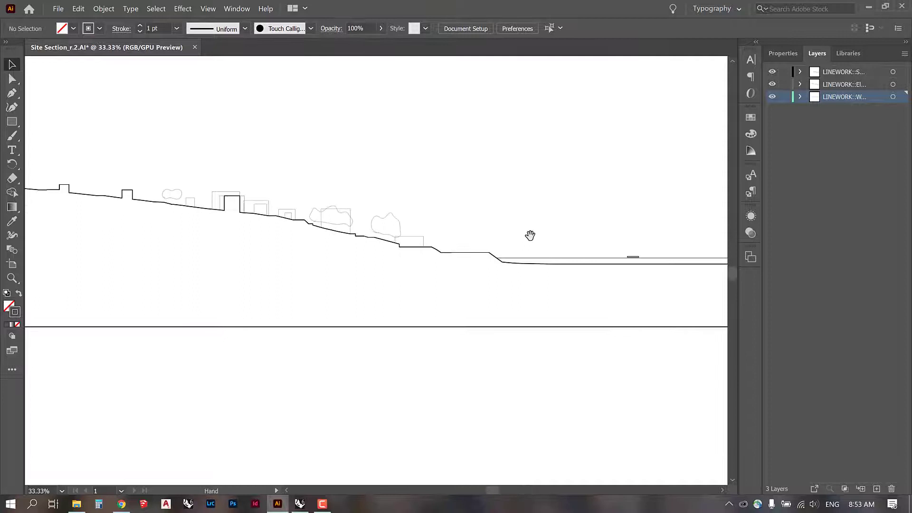
left_click(526, 260)
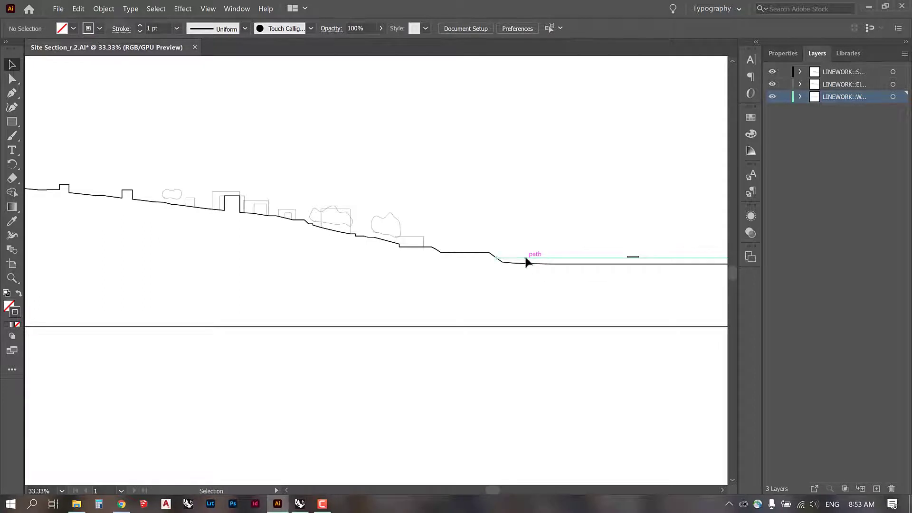
left_click(176, 29)
left_click(190, 81)
left_click(492, 184)
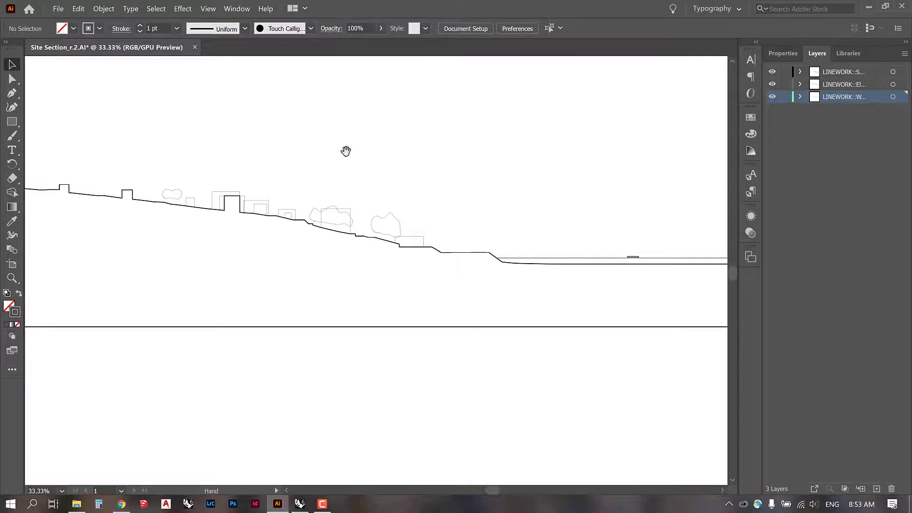
- Inspect the tree outlines at the section's left end by selecting them in turn
left_click_drag(346, 148, 563, 222)
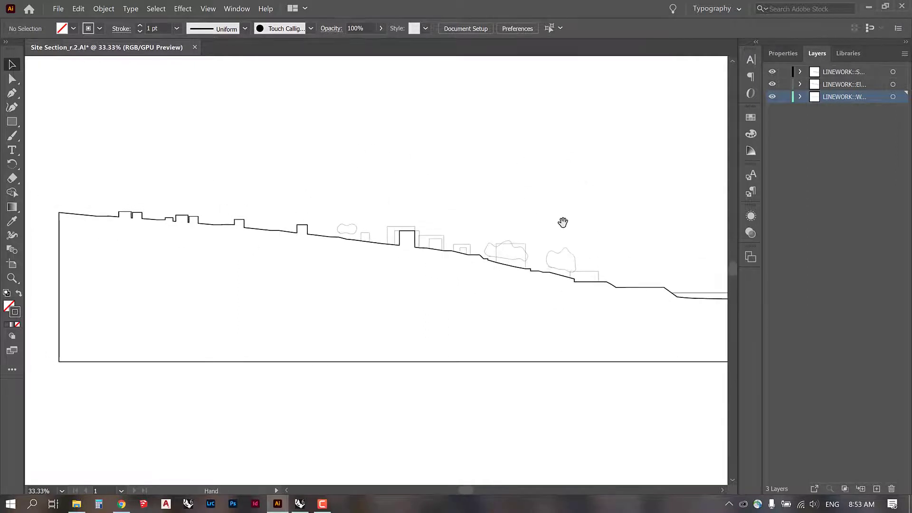
left_click(567, 249)
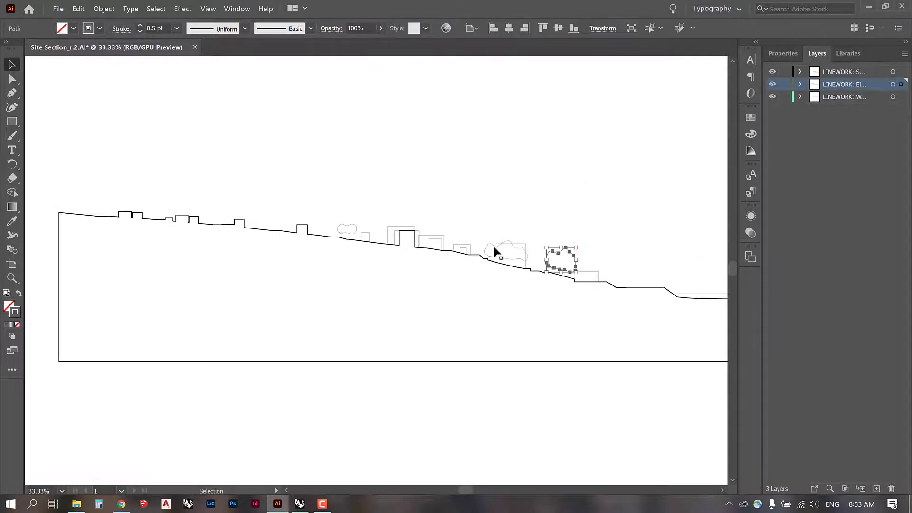
left_click(493, 250)
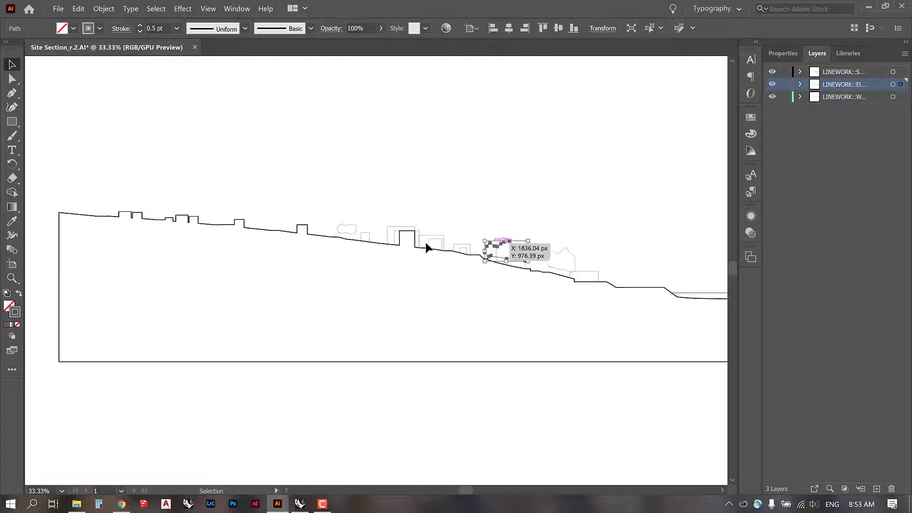
left_click(356, 230)
left_click(391, 196)
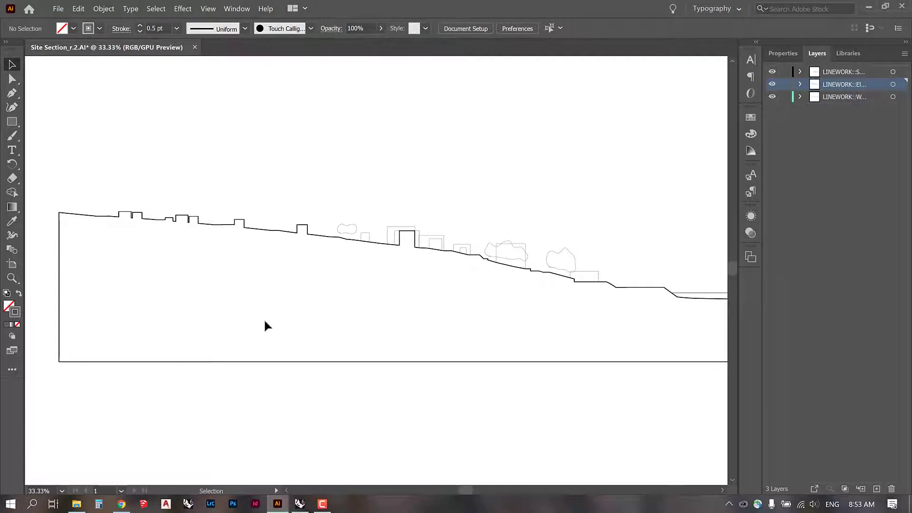
- Open ARCH 515 > Graphic Refs > CAD - Graphics > CAD > Blocks in File Explorer
left_click(76, 504)
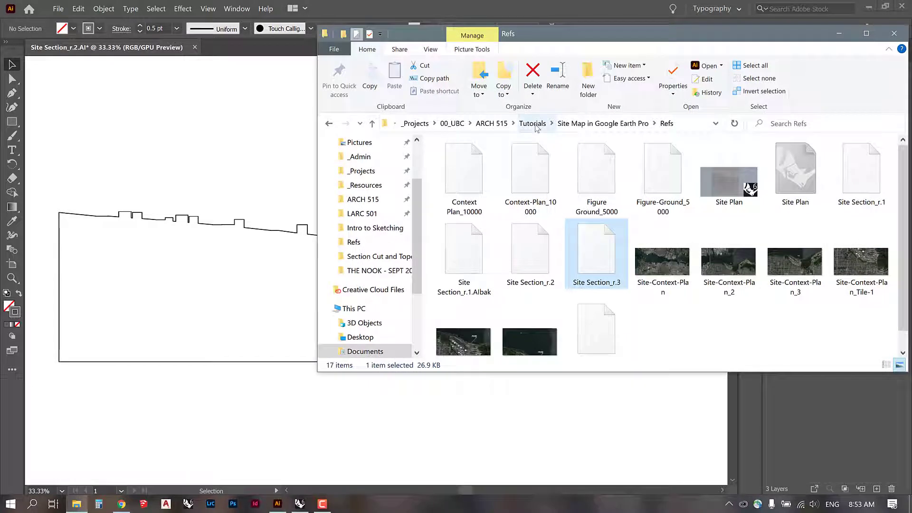
left_click(491, 123)
double_click(470, 186)
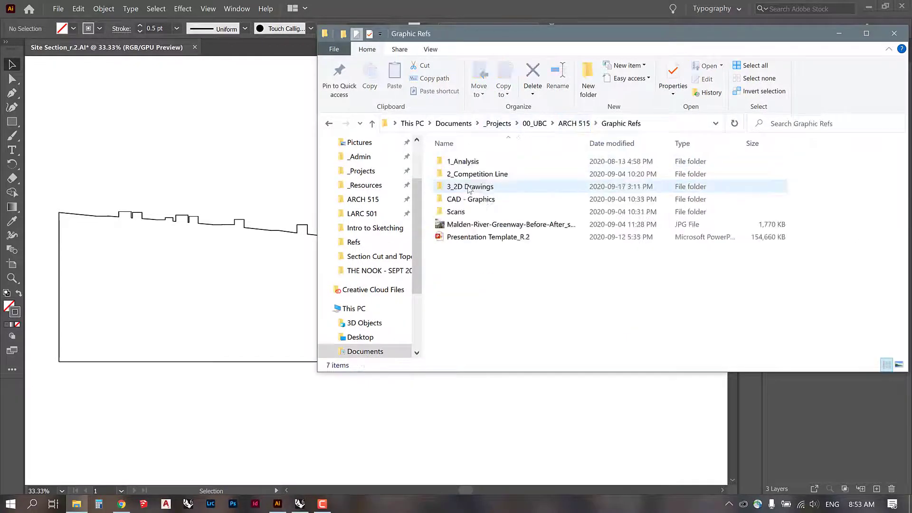
double_click(468, 200)
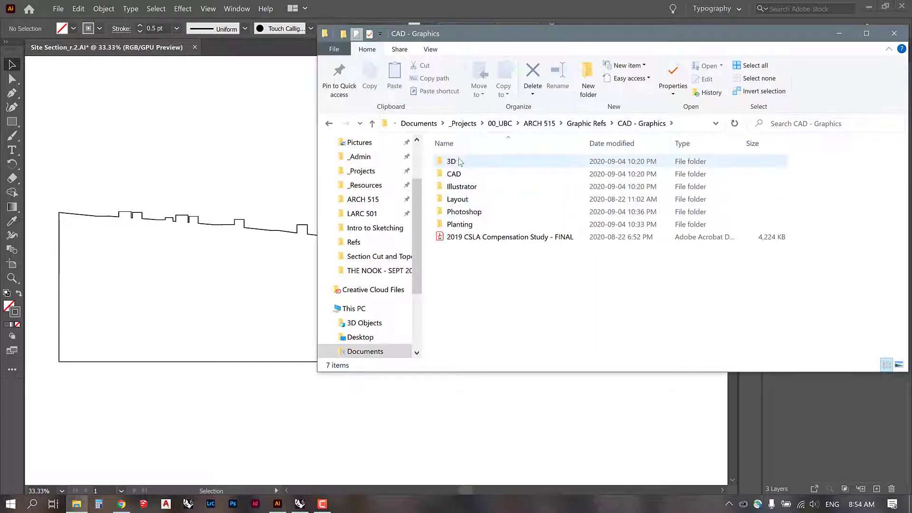
double_click(454, 174)
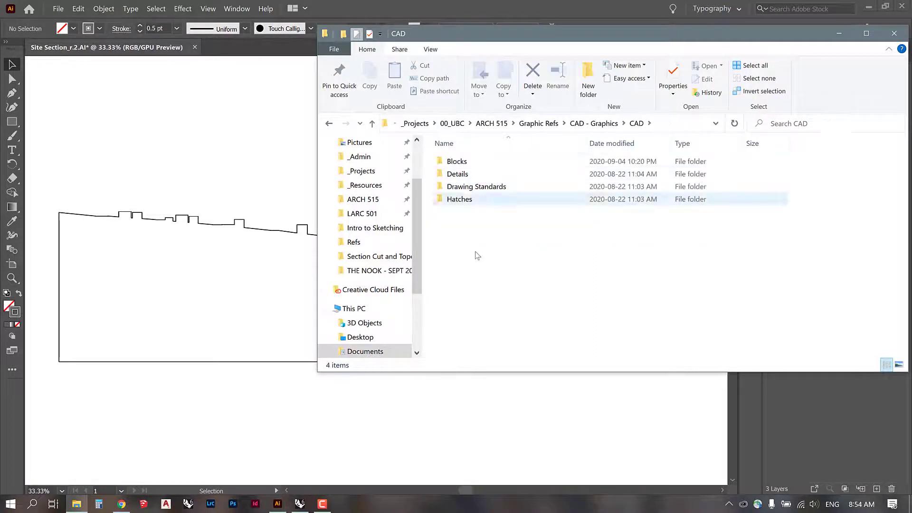
double_click(458, 162)
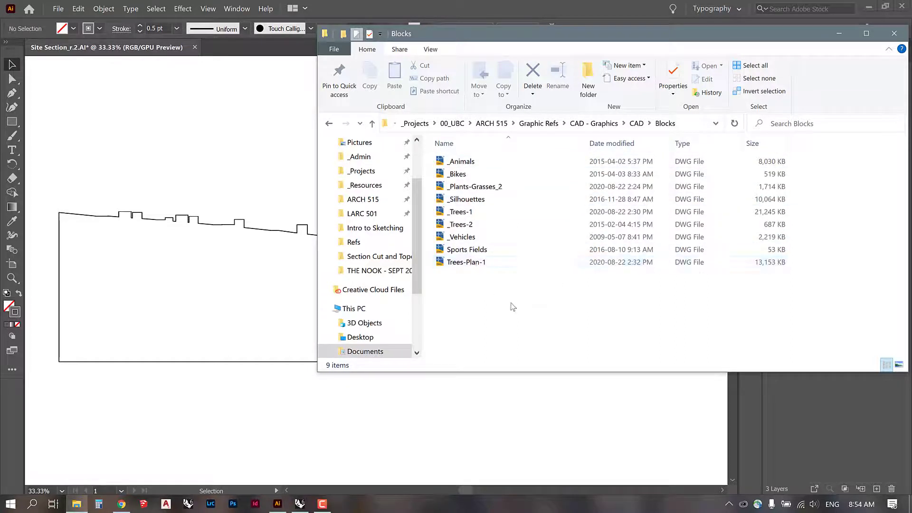
- Drop _Silhouettes.dwg onto the Illustrator document
left_click_drag(514, 307, 457, 158)
left_click(492, 293)
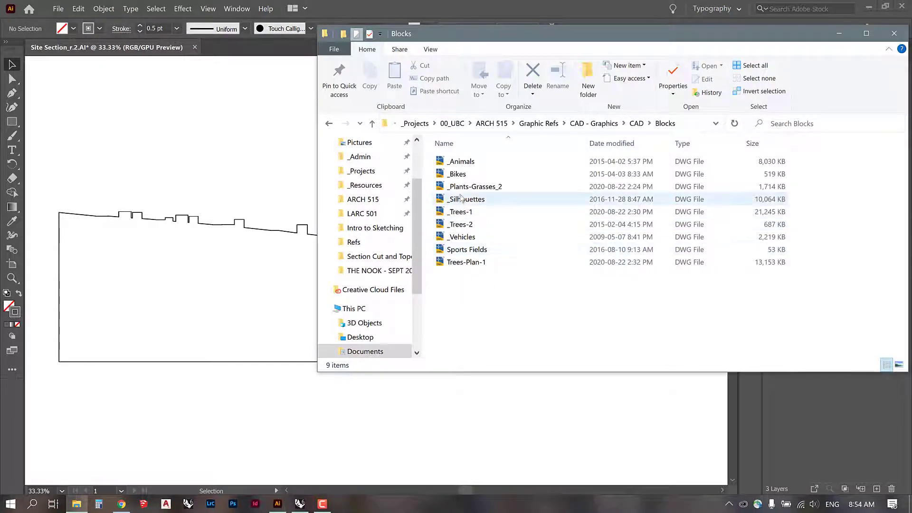
left_click_drag(460, 203, 293, 245)
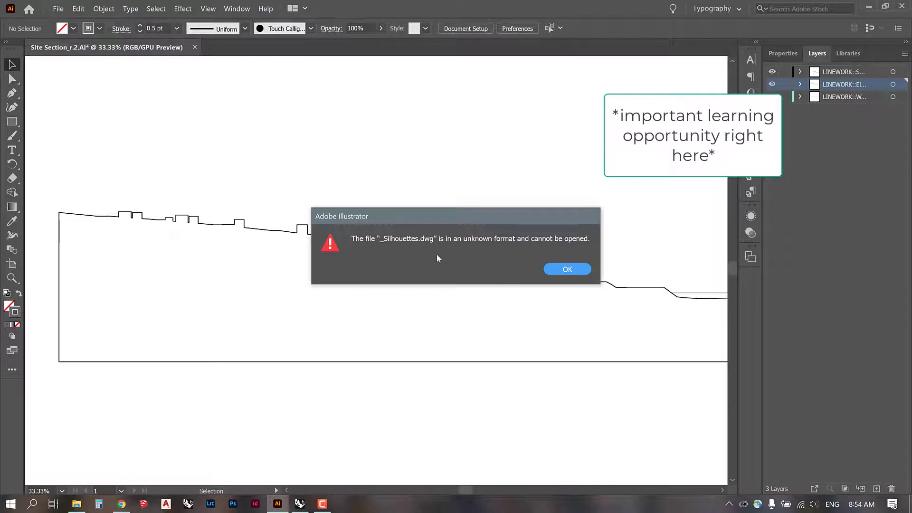
left_click(566, 269)
key("Return")
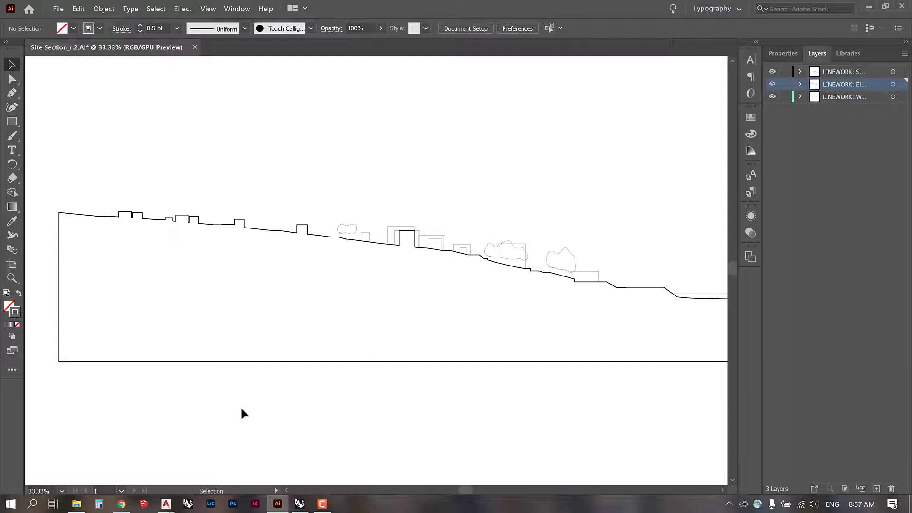
left_click(77, 503)
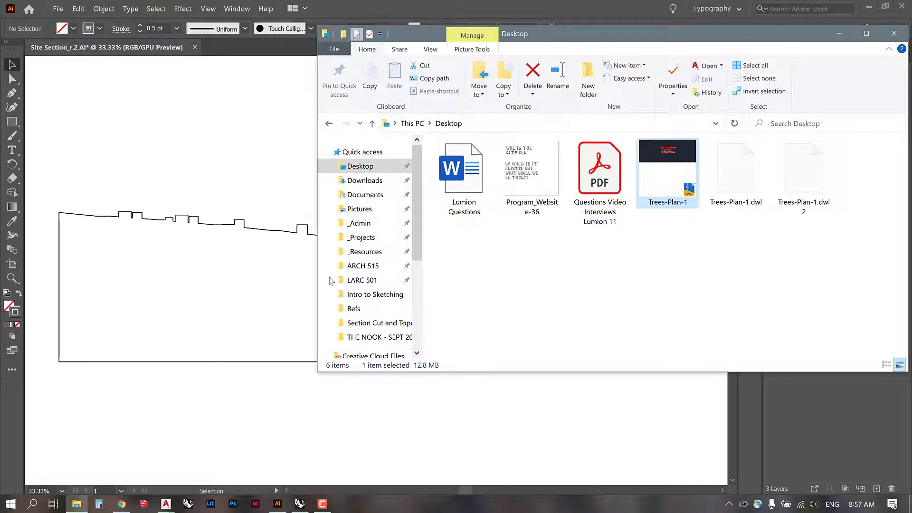
left_click(365, 266)
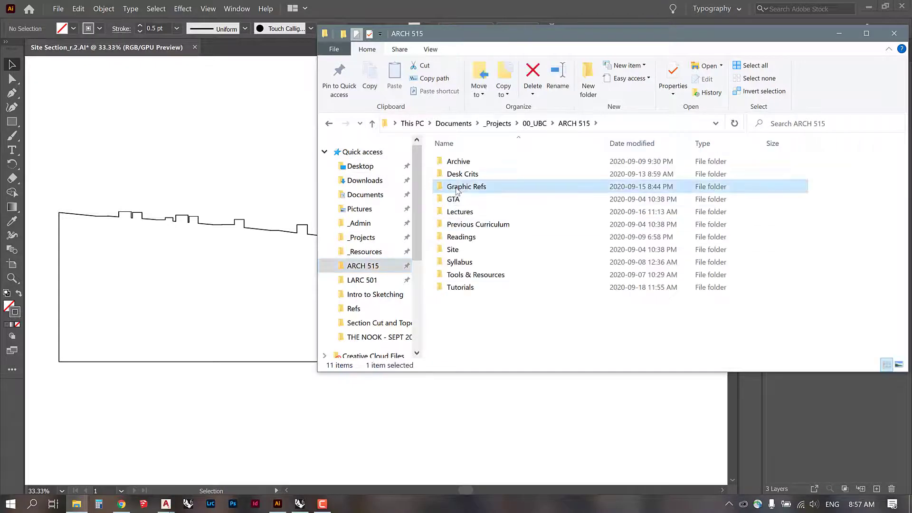
double_click(458, 186)
double_click(459, 199)
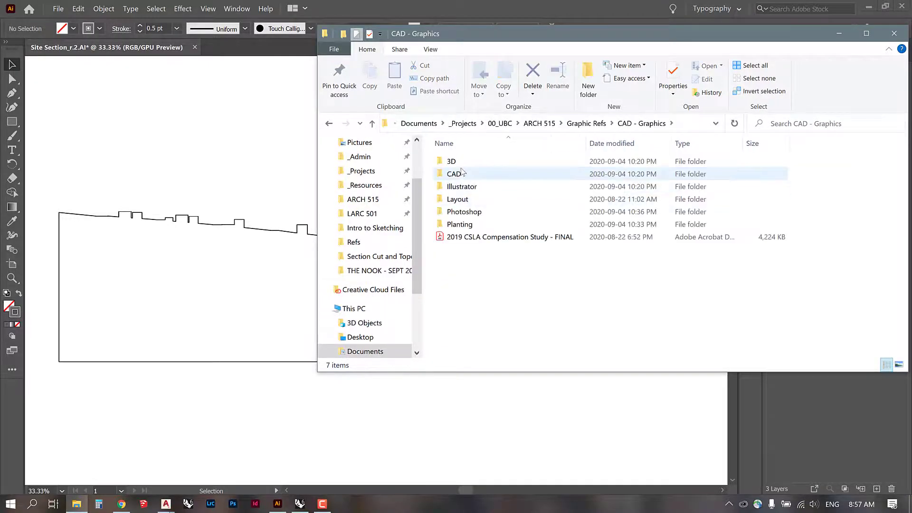
double_click(458, 174)
double_click(457, 162)
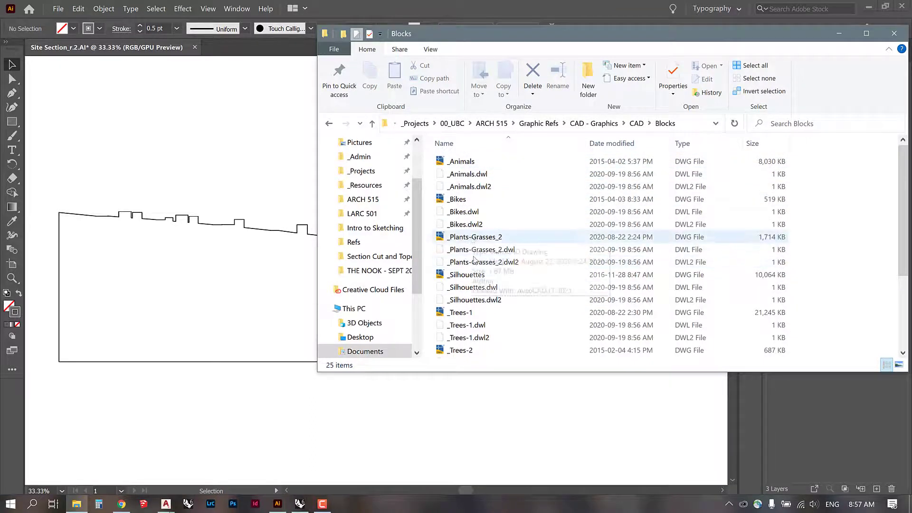
left_click_drag(460, 312, 402, 7)
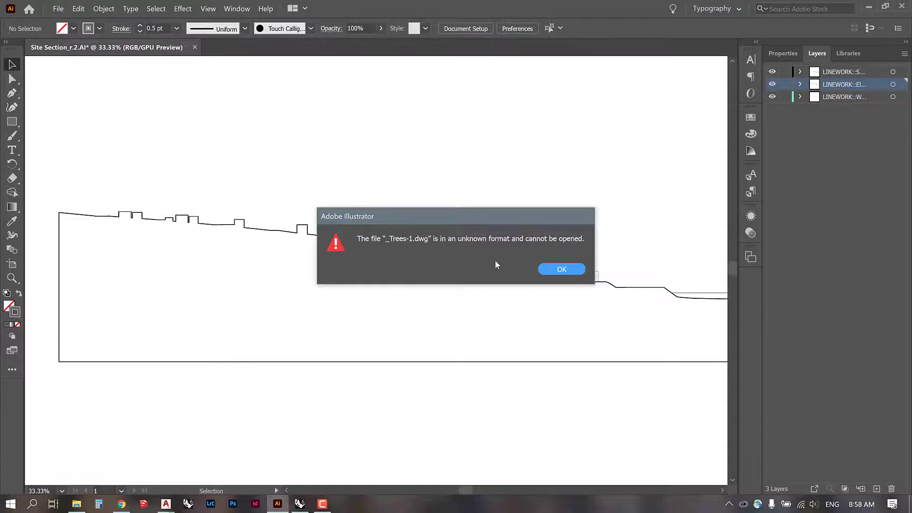
left_click(556, 269)
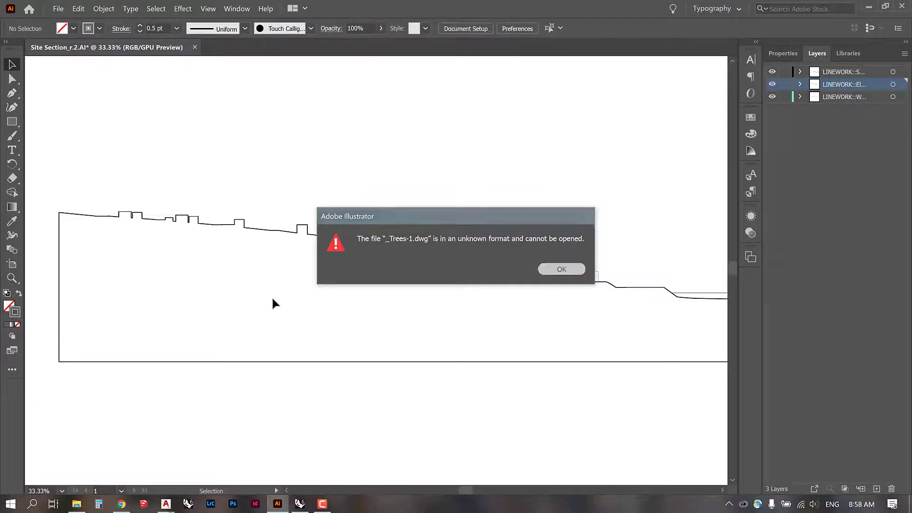
- Search 'illustrator not opening dwg files' and open the Adobe Support Community thread
left_click(122, 504)
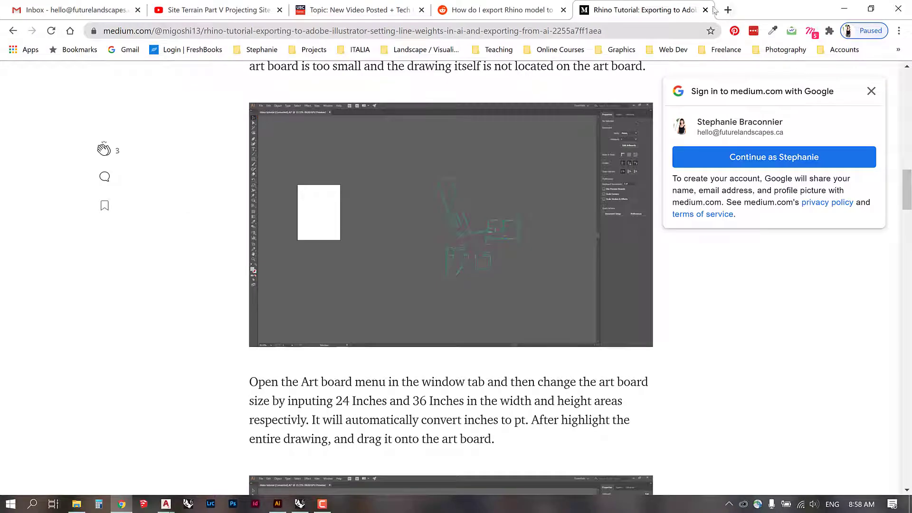
left_click(728, 10)
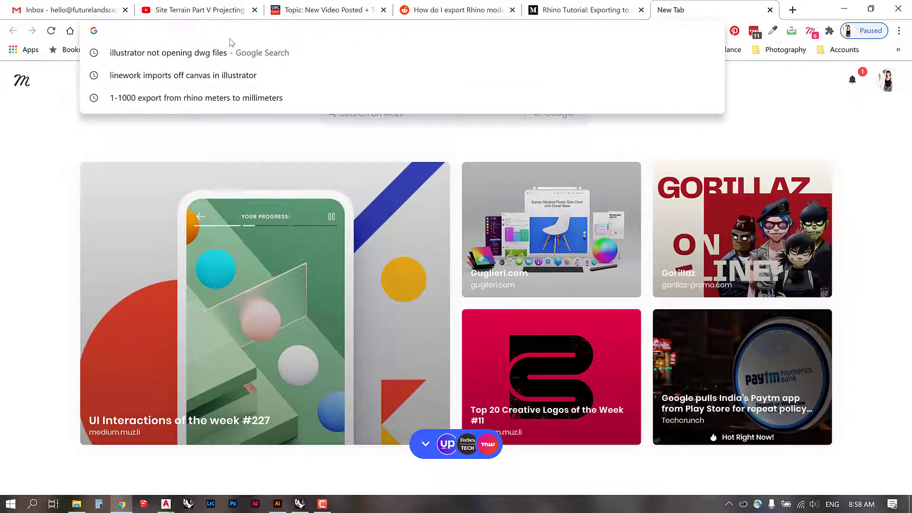
left_click(198, 54)
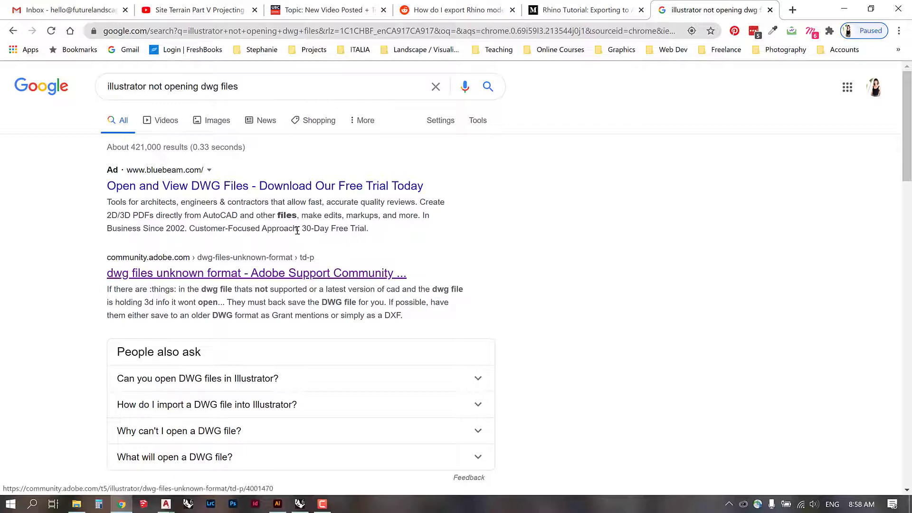
left_click(302, 274)
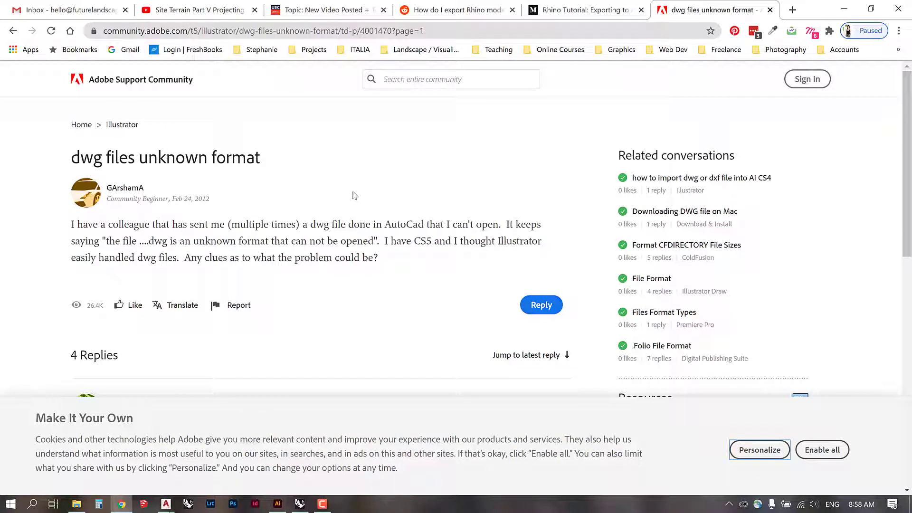
- Read the replies advising to back-save the DWG to an older version
scroll(351, 194, "down", 3)
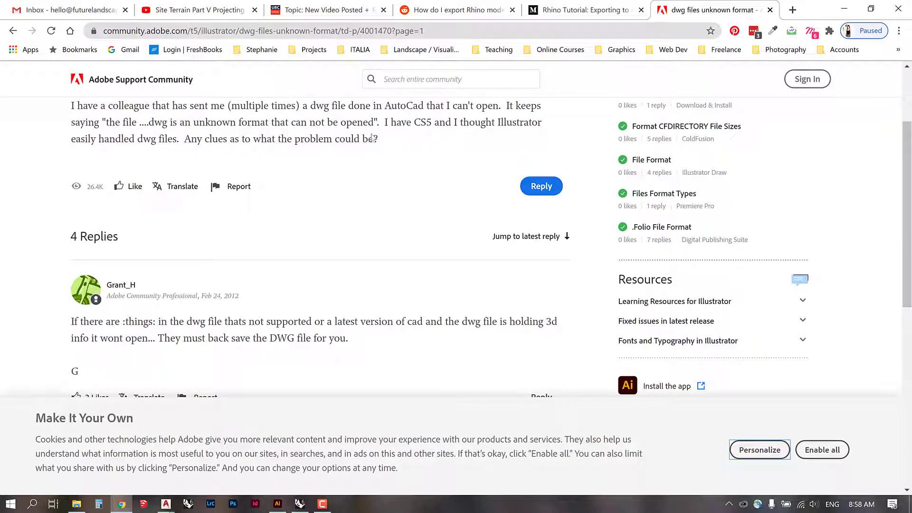
scroll(371, 147, "down", 2)
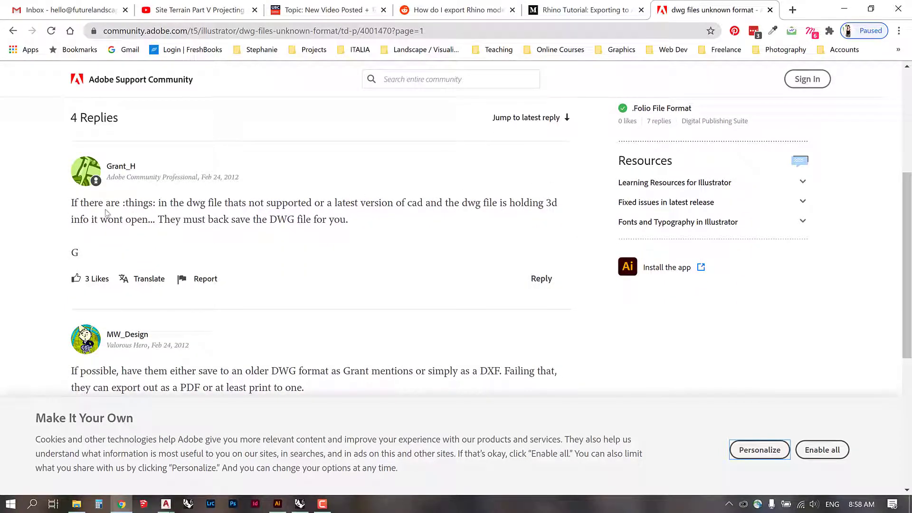
left_click_drag(159, 219, 323, 220)
left_click(301, 223)
left_click(844, 8)
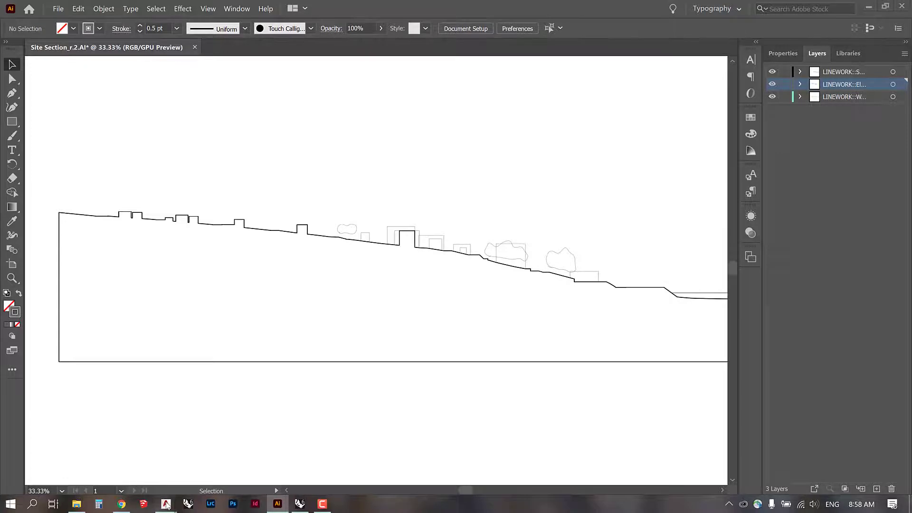
- Save _Trees-1.dwg over itself as an AutoCAD 2004/LT2004 Drawing in AutoCAD LT
mouse_move(166, 505)
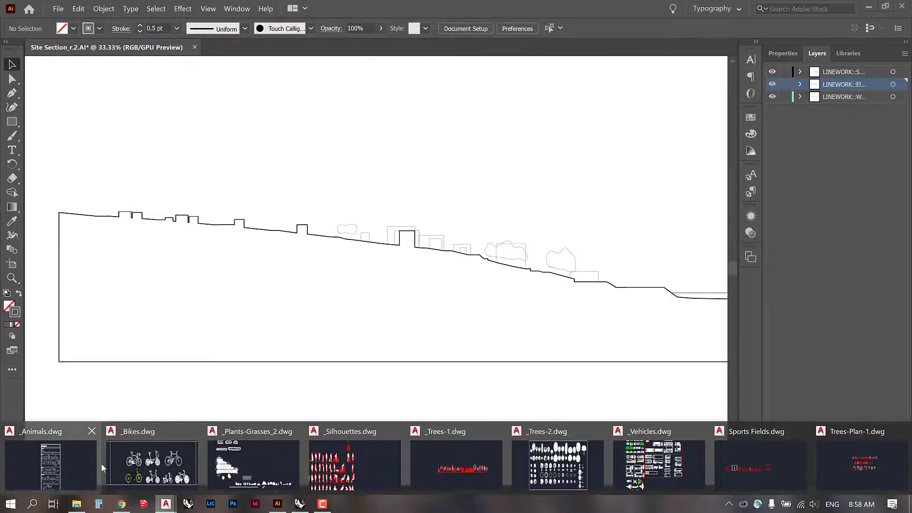
left_click(464, 468)
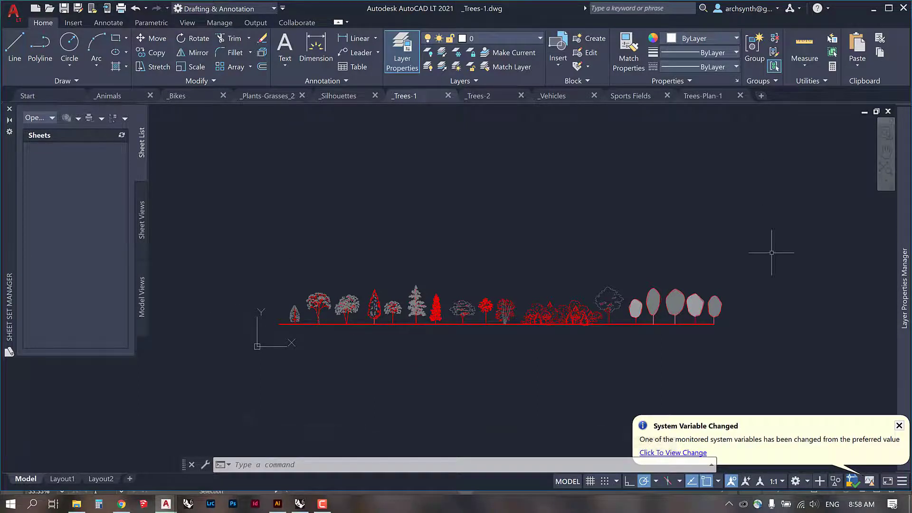
left_click(20, 15)
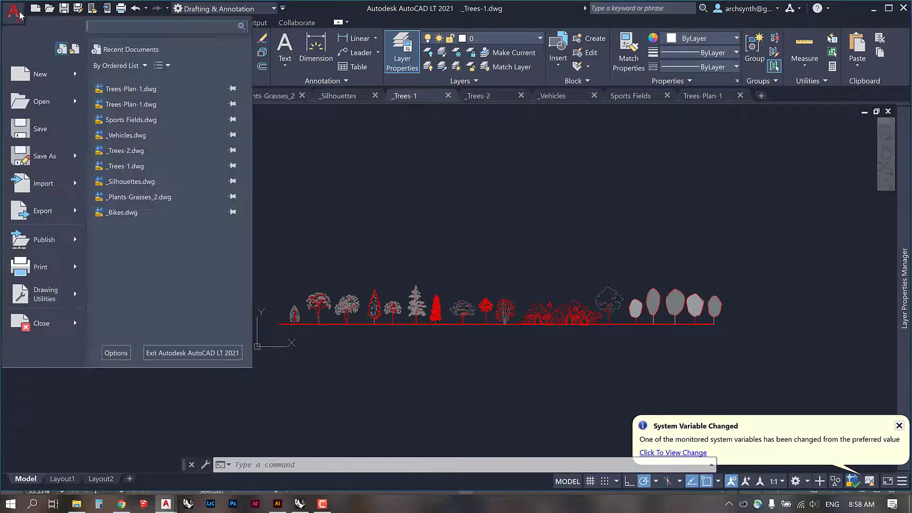
left_click(44, 127)
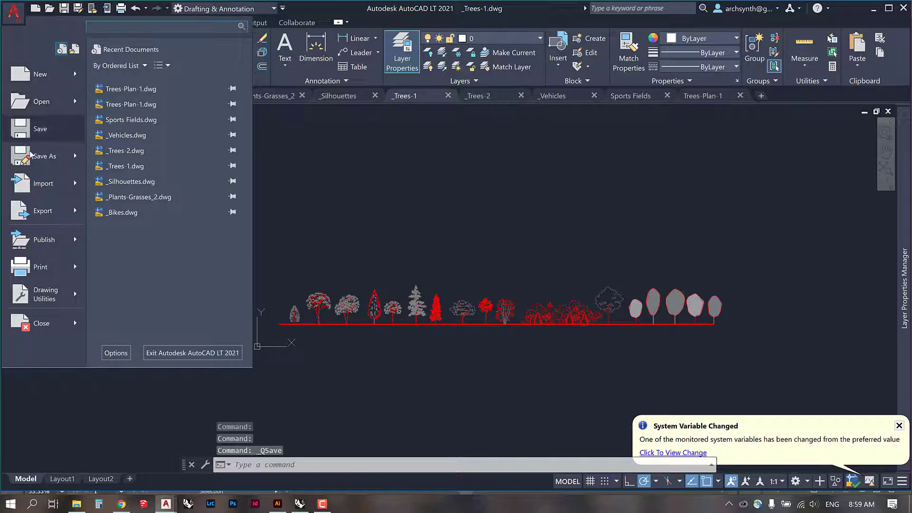
mouse_move(46, 156)
left_click(165, 82)
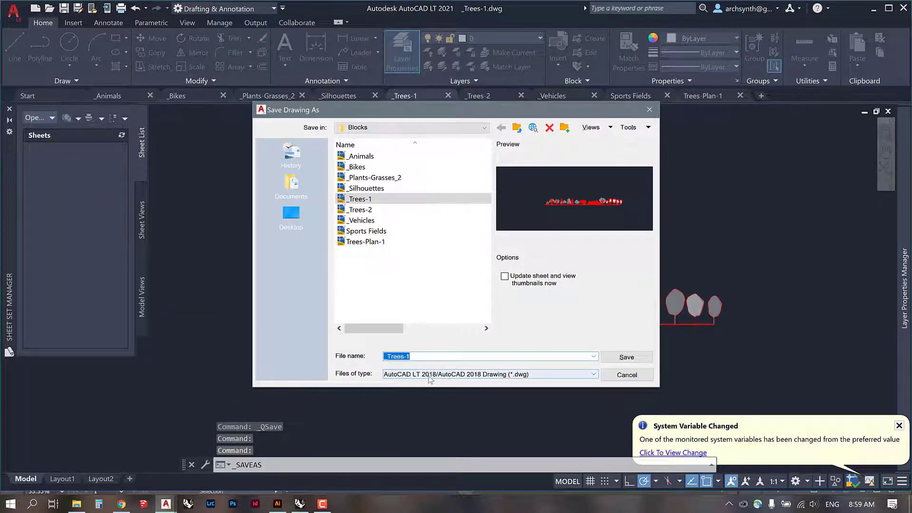
left_click(429, 375)
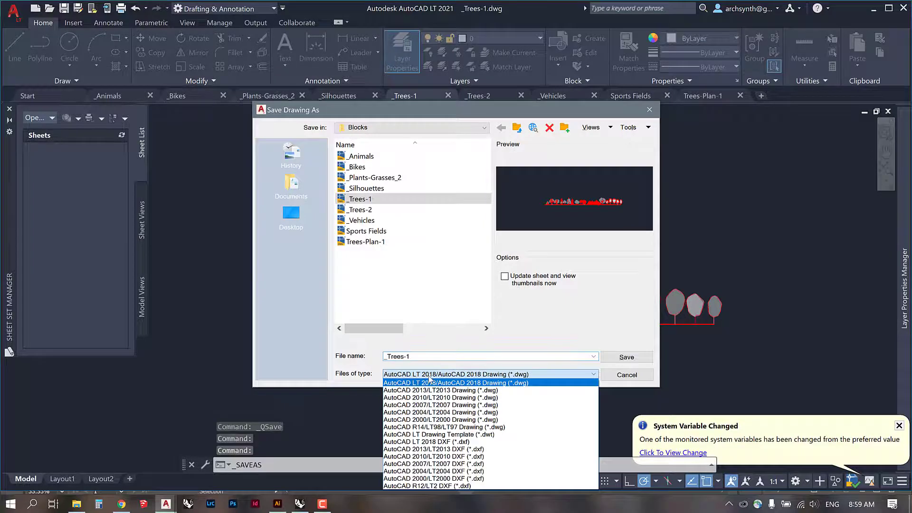
left_click(436, 413)
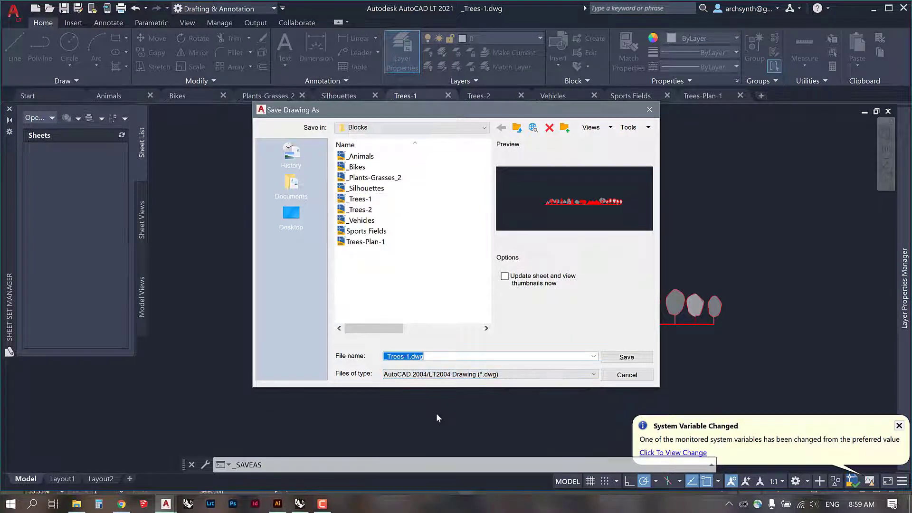
left_click(627, 357)
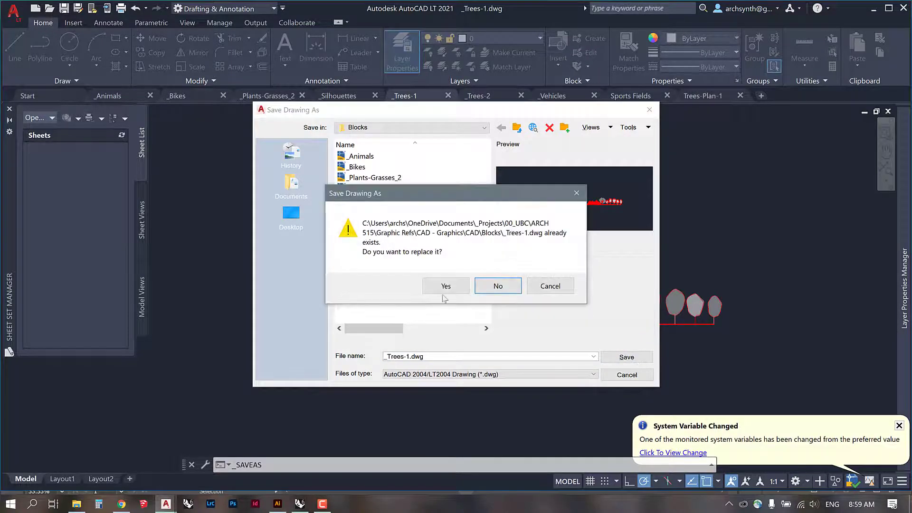
left_click(446, 286)
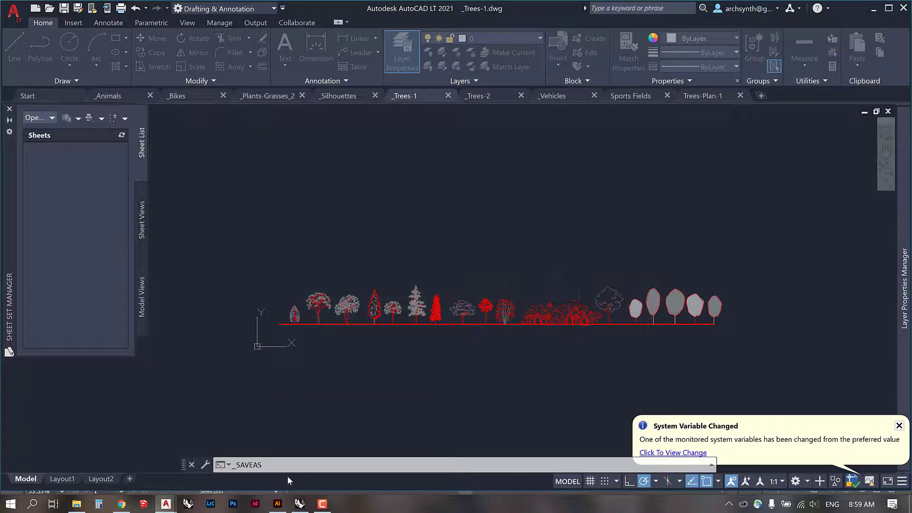
left_click(278, 504)
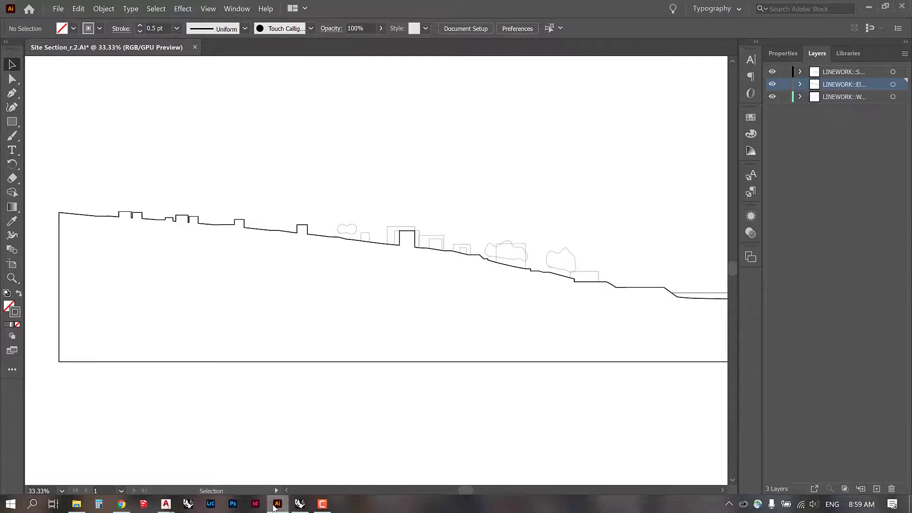
- Drag the resaved _Trees-1.dwg into Illustrator and open it with Scale to Fit Artboard
left_click(76, 504)
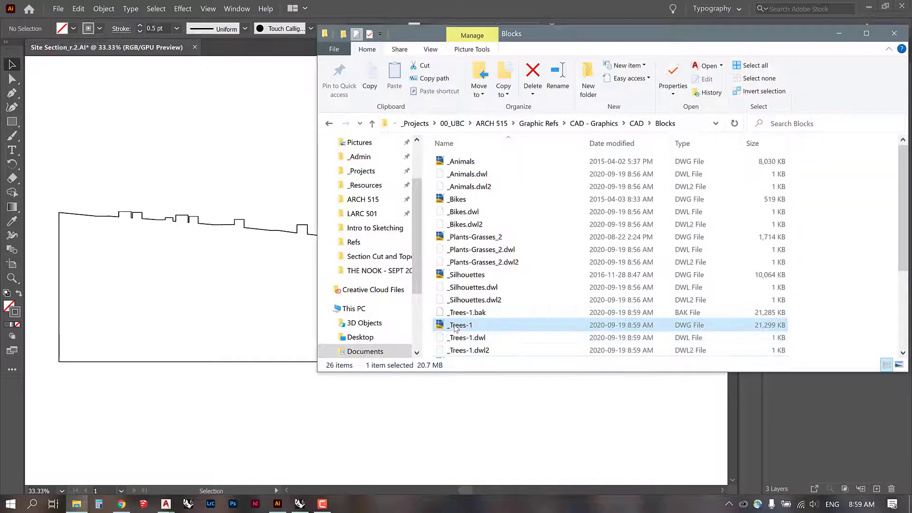
left_click_drag(455, 328, 277, 50)
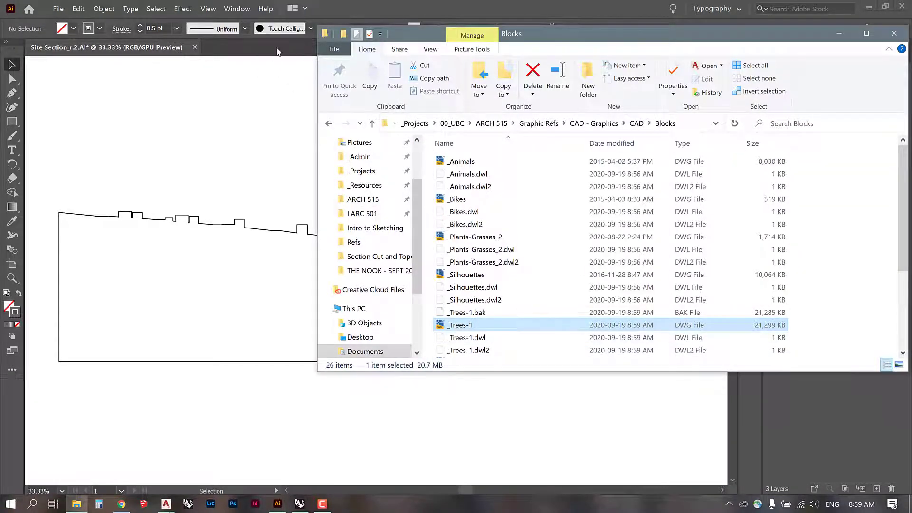
left_click(838, 35)
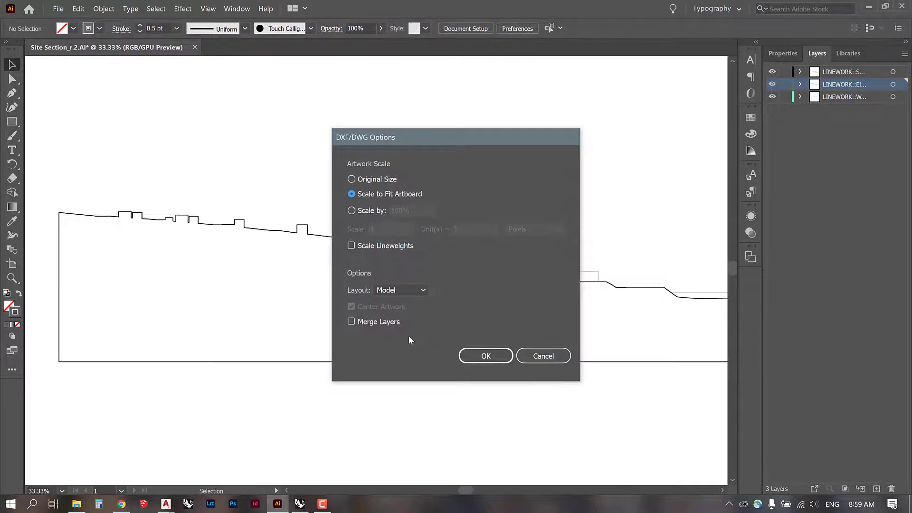
left_click(482, 356)
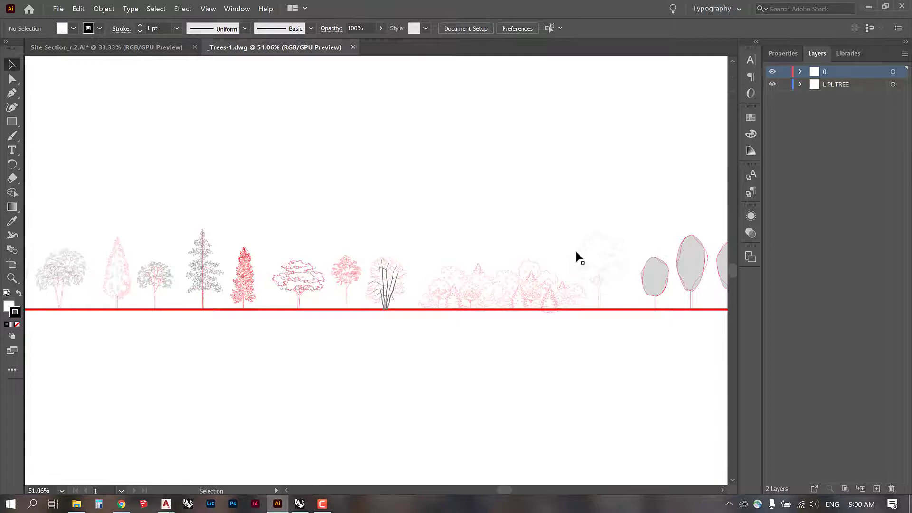
- Select the five rounded canopy trees in the _Trees-1 drawing
left_click_drag(363, 216, 306, 215)
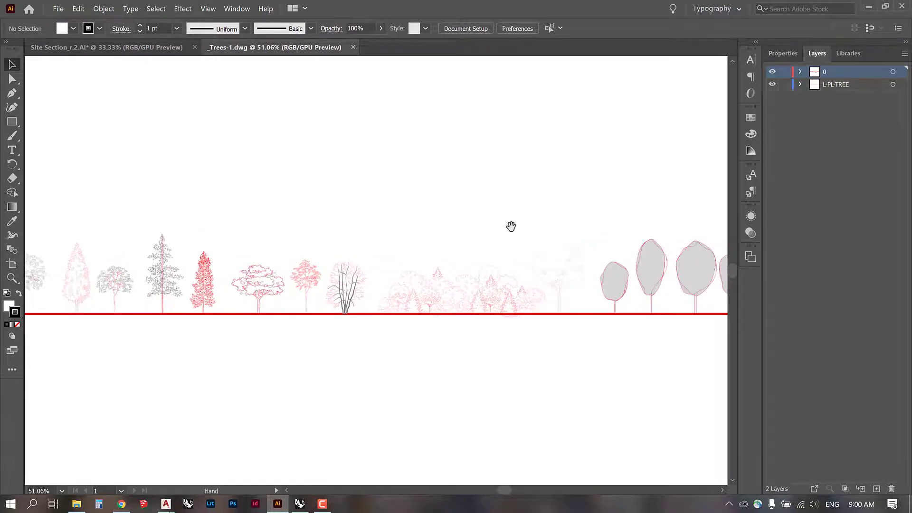
left_click_drag(512, 226, 225, 240)
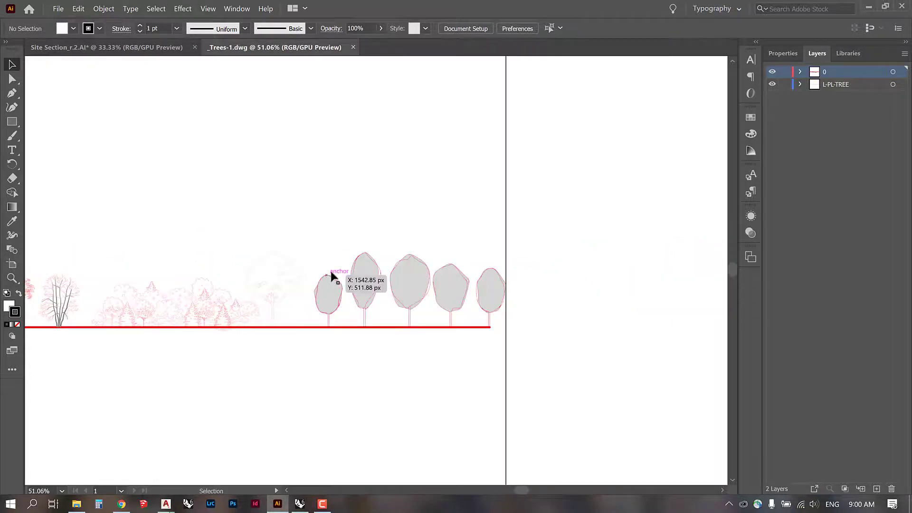
left_click_drag(340, 261, 321, 320)
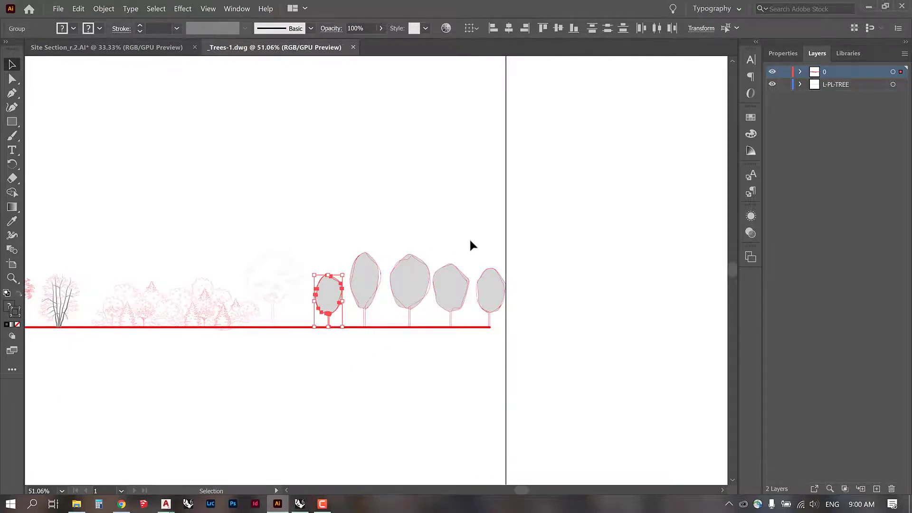
left_click_drag(418, 318, 328, 320)
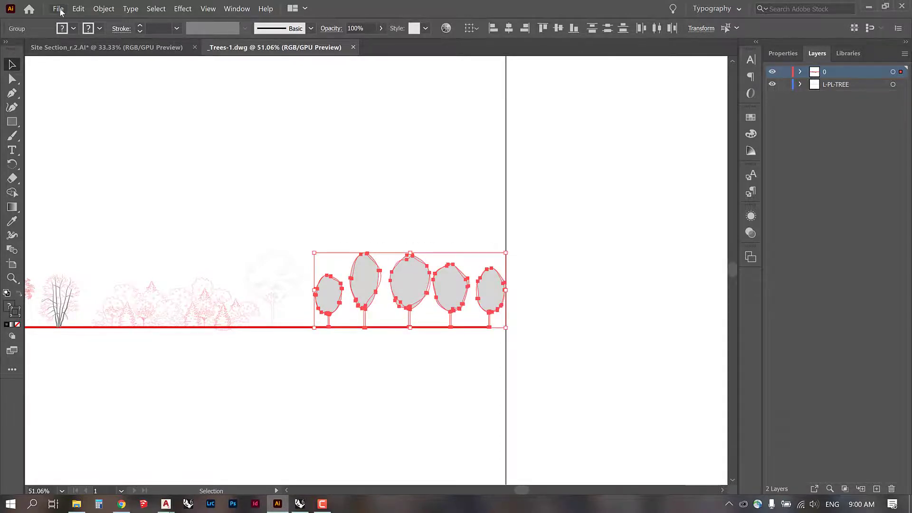
- Copy the trees and paste them into Site Section_r.2.AI
left_click(79, 8)
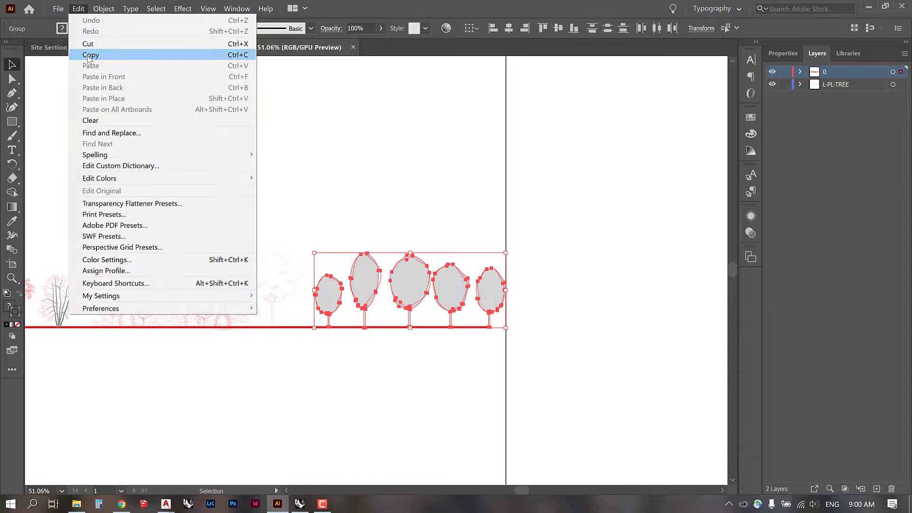
left_click(81, 75)
left_click(79, 51)
left_click(79, 8)
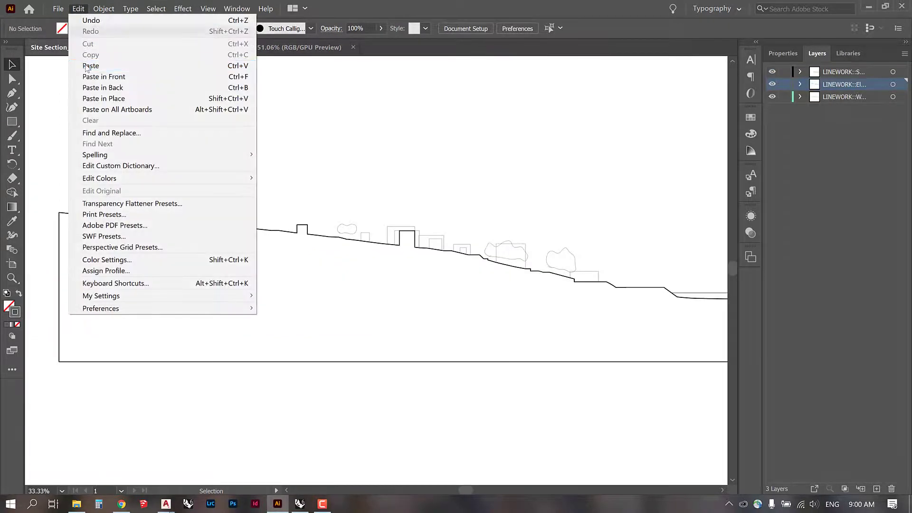
left_click(90, 65)
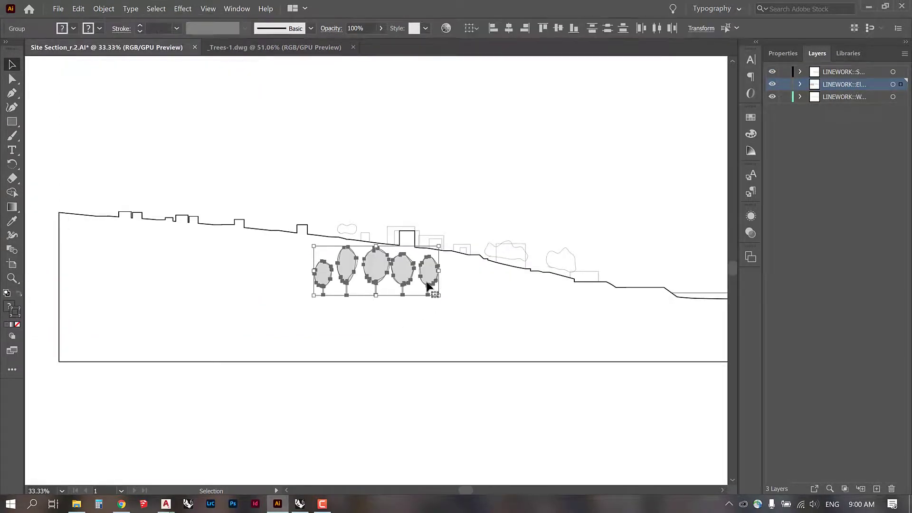
- Move the pasted trees up above the site section line
left_click_drag(423, 285, 404, 174)
left_click(411, 137)
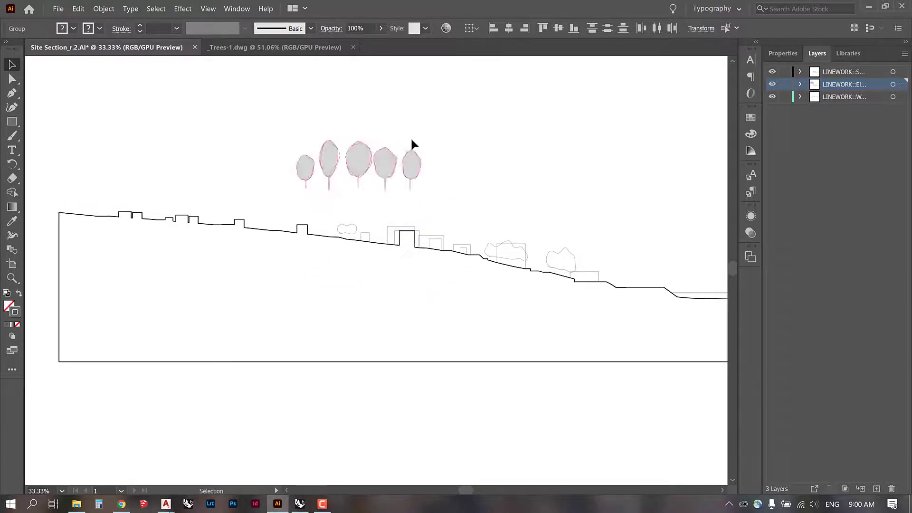
scroll(409, 147, "up", 1)
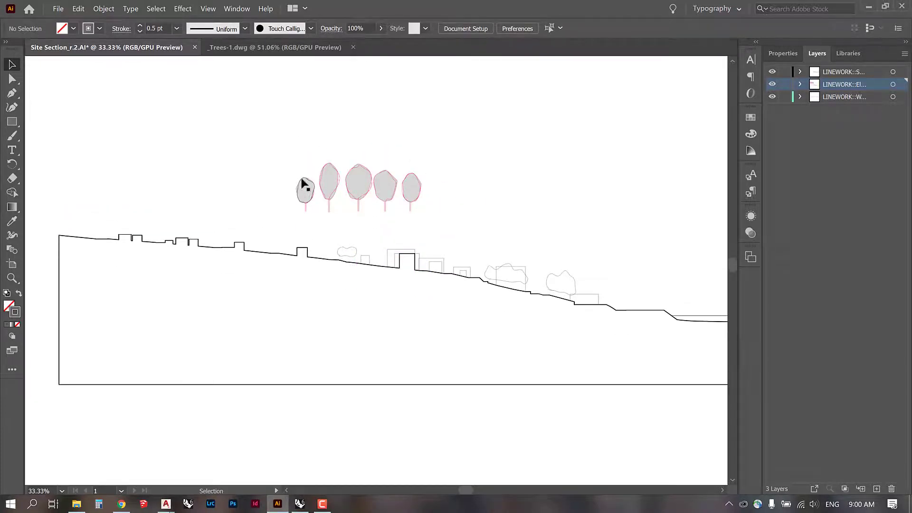
left_click(304, 189)
left_click(311, 220)
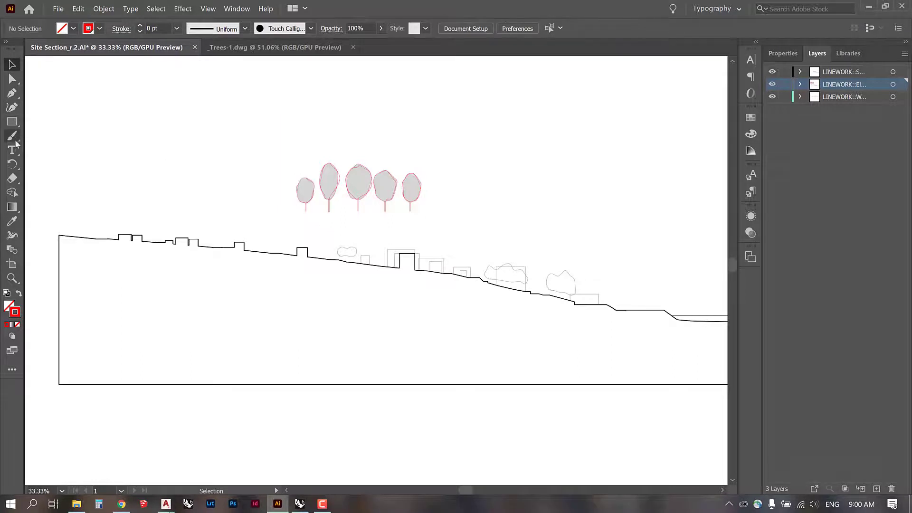
- Draw a vertical line along the height of the leftmost tree
left_click(11, 121)
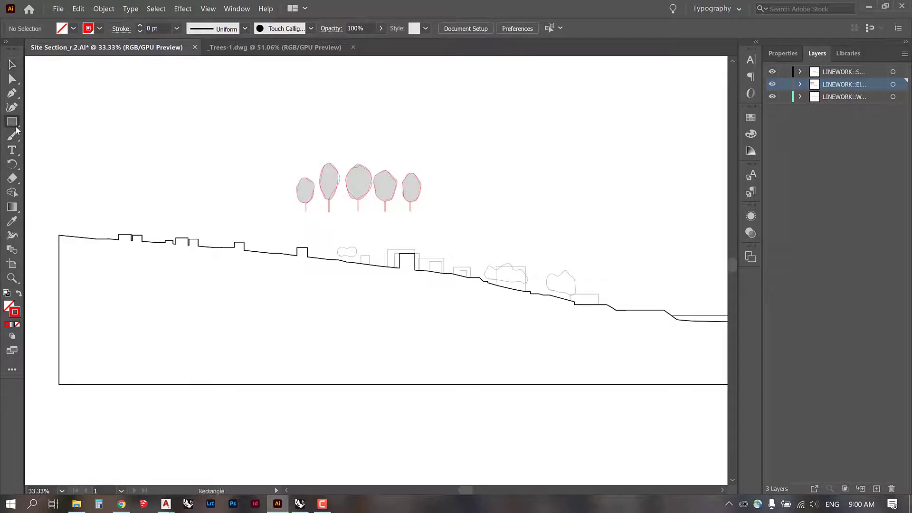
left_click(55, 179)
left_click_drag(305, 211, 305, 177)
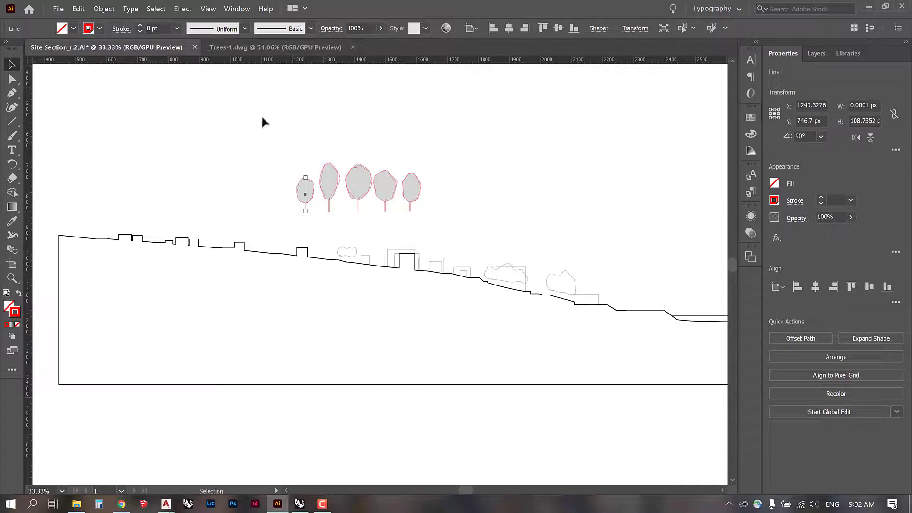
- Switch the ruler units to millimetres and read the measuring line's height
key("ctrl+r")
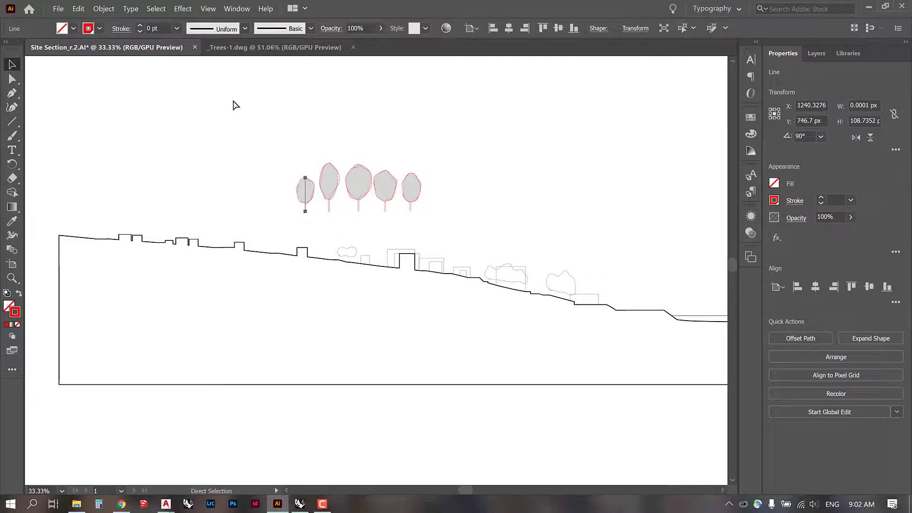
key("ctrl+r")
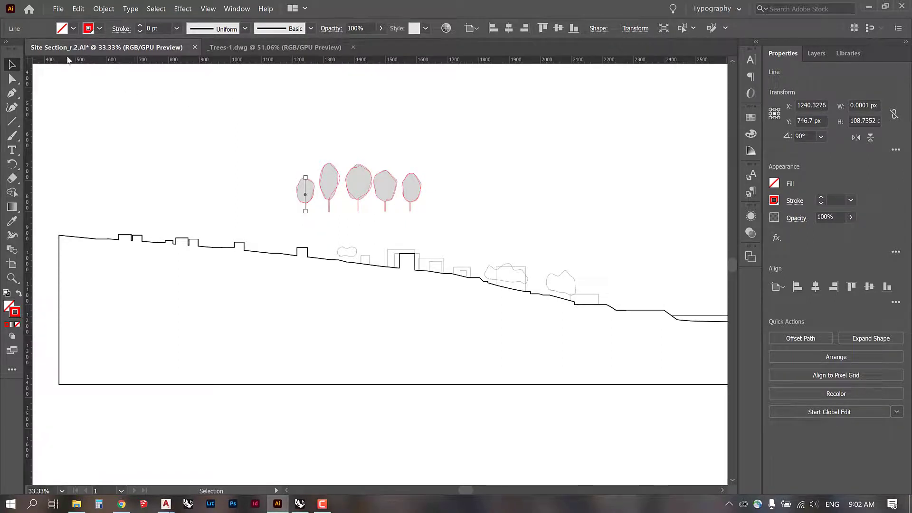
right_click(29, 61)
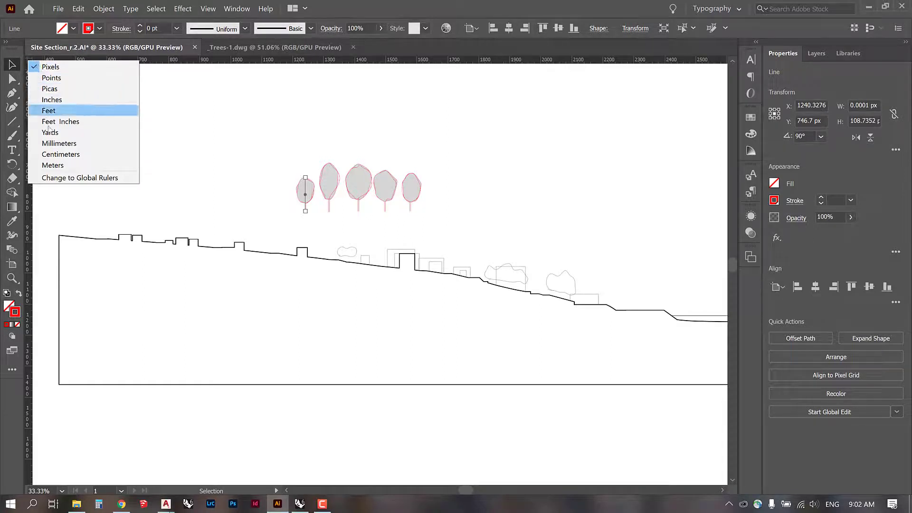
left_click(49, 144)
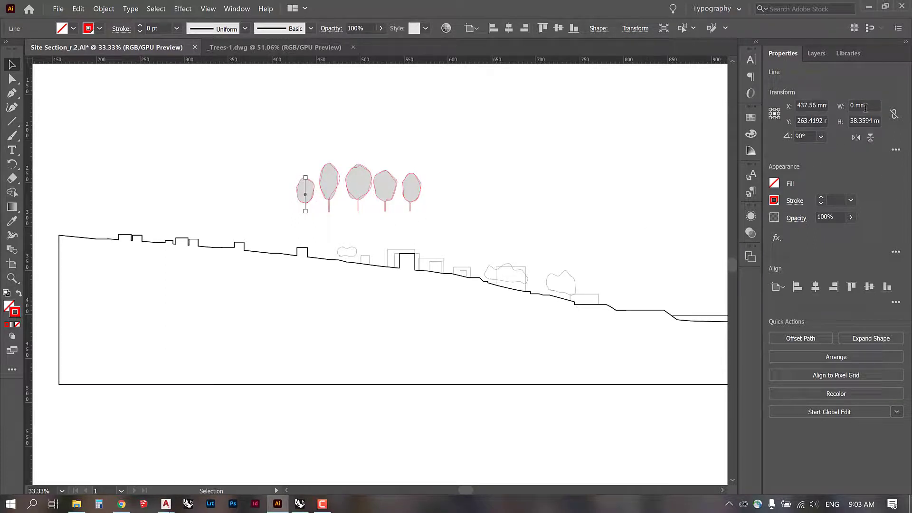
double_click(858, 122)
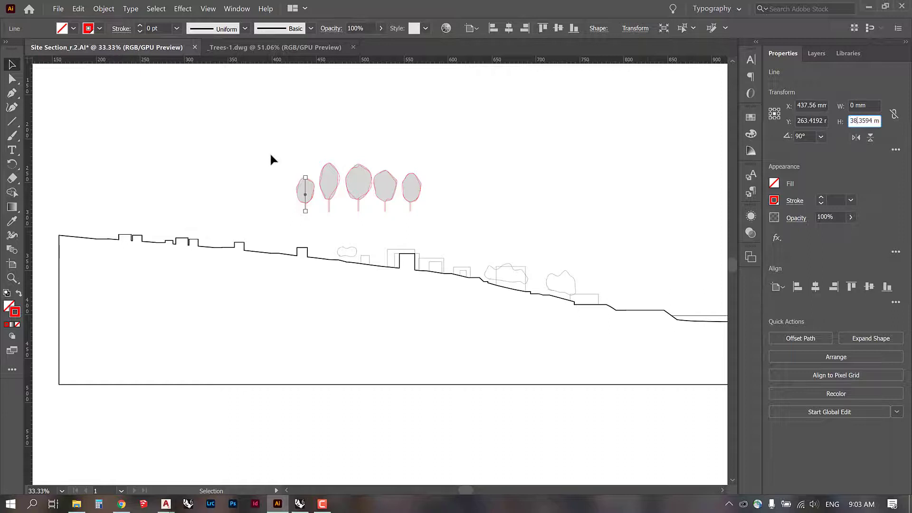
left_click_drag(274, 146, 445, 221)
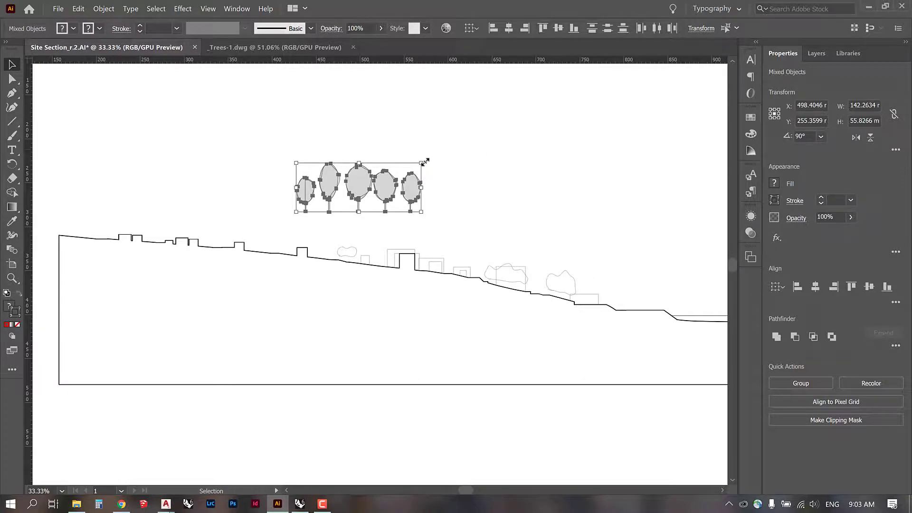
- Shrink the tree row to about 75.6 mm wide and inspect the leftmost tree
left_click_drag(421, 163, 369, 184)
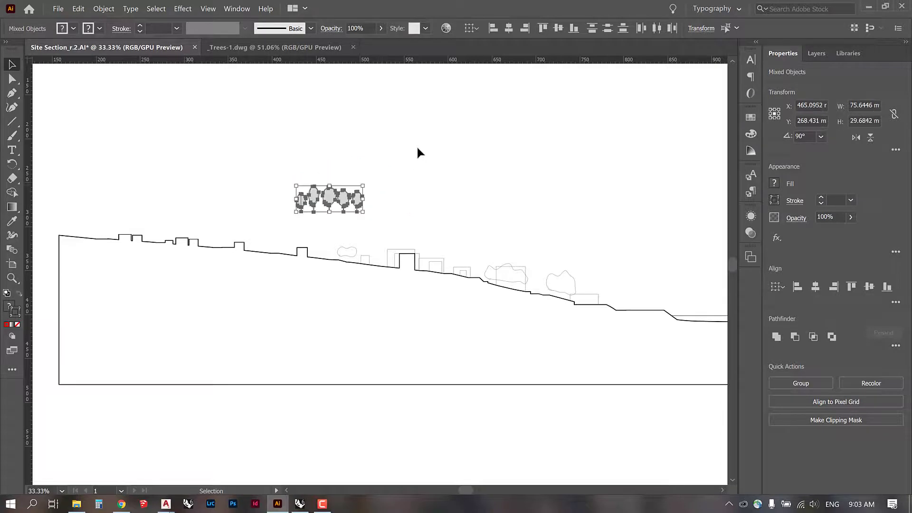
left_click(282, 204)
left_click(302, 201)
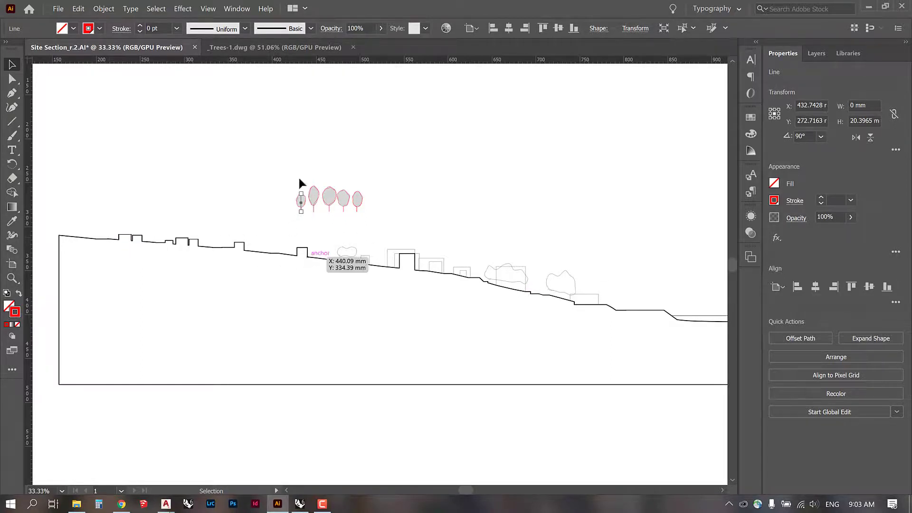
left_click(350, 210)
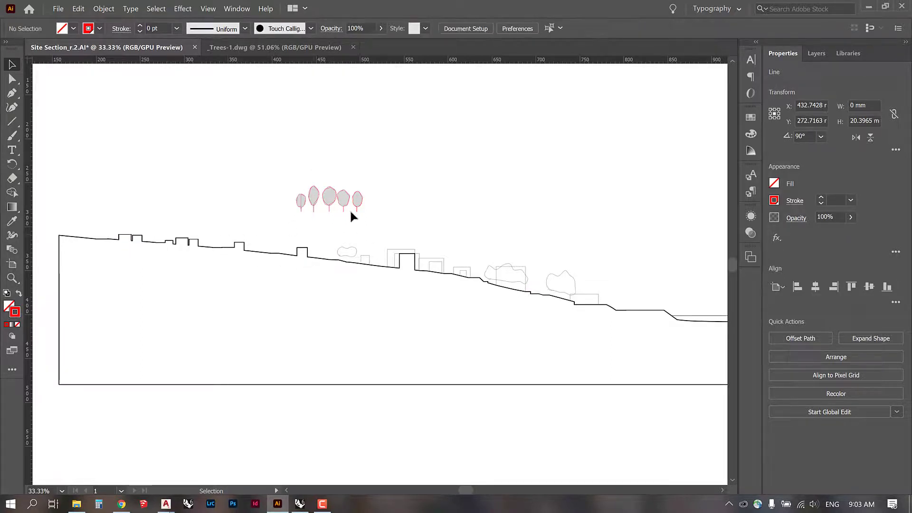
left_click(301, 198)
left_click(295, 190)
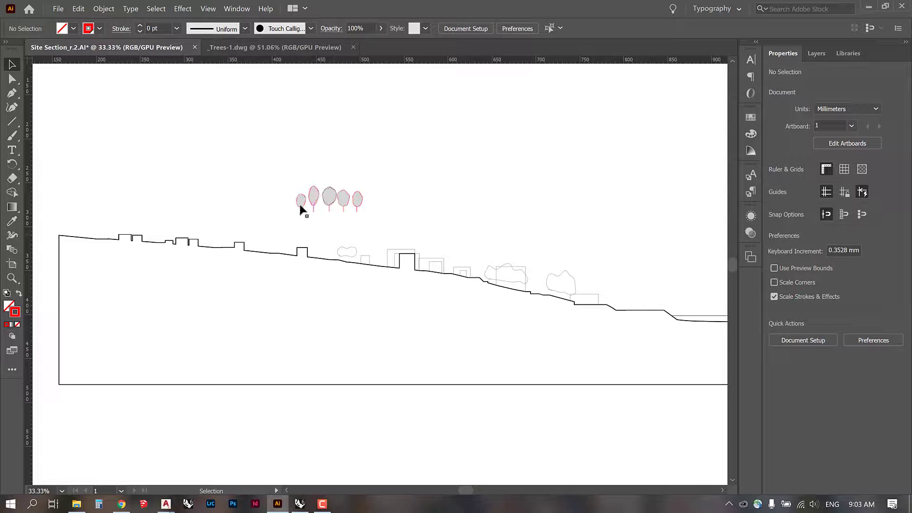
- Add a new layer at the top of the Layers panel named Site Assets
left_click(816, 53)
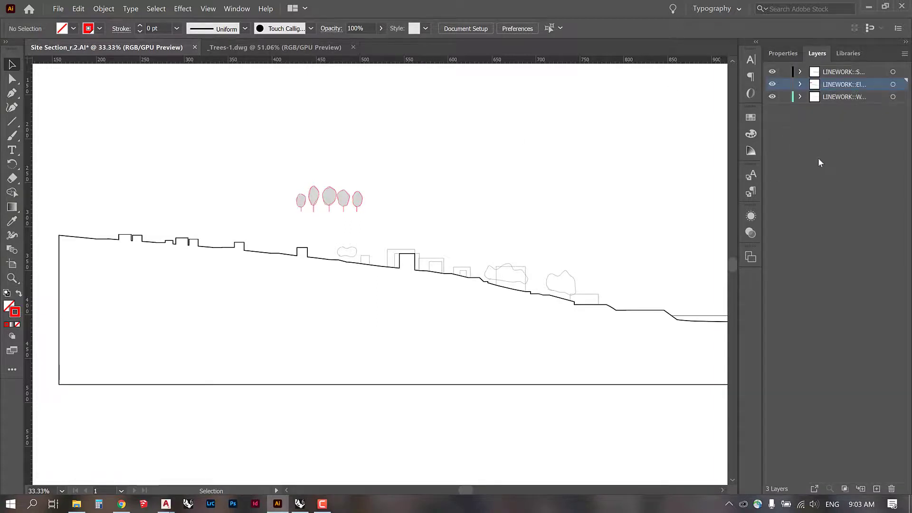
left_click(857, 113)
left_click(882, 490)
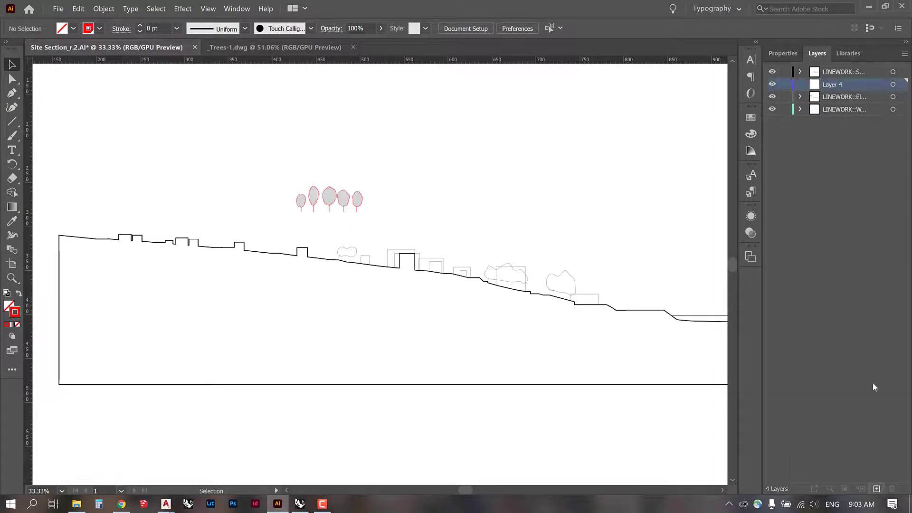
left_click_drag(833, 85, 837, 69)
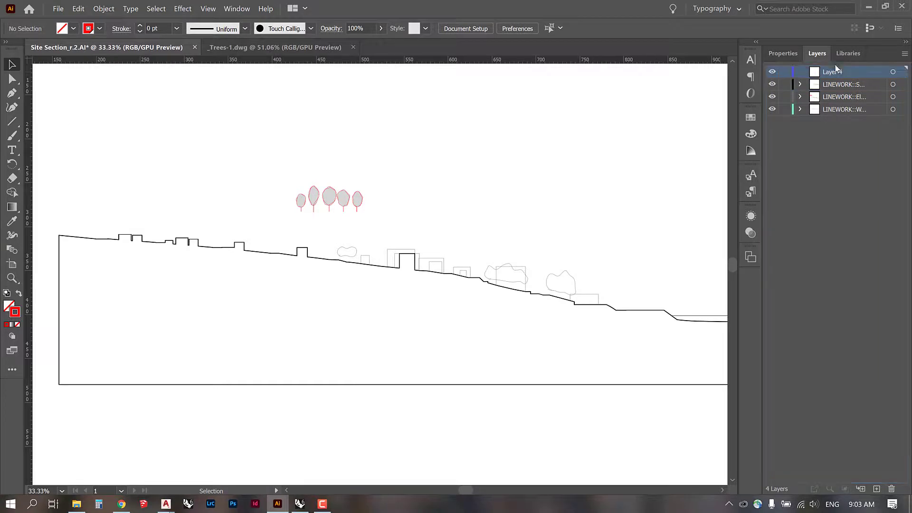
double_click(832, 71)
type("te Assets")
key("Return")
- Move the tree group's artwork onto the Site Assets layer
left_click(906, 97)
left_click_drag(902, 97, 901, 71)
left_click(373, 156)
left_click(313, 187)
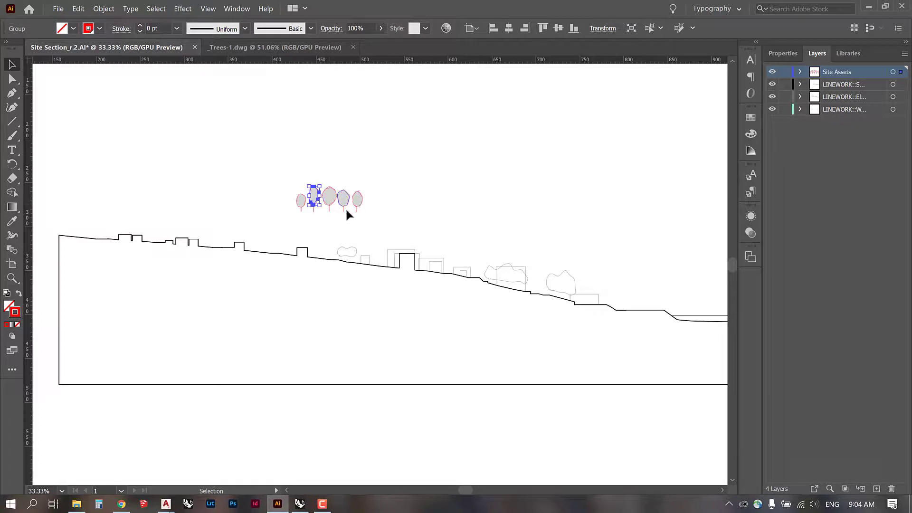
- Select all trees with the same appearance and set their stroke colour to 000000
left_click(155, 9)
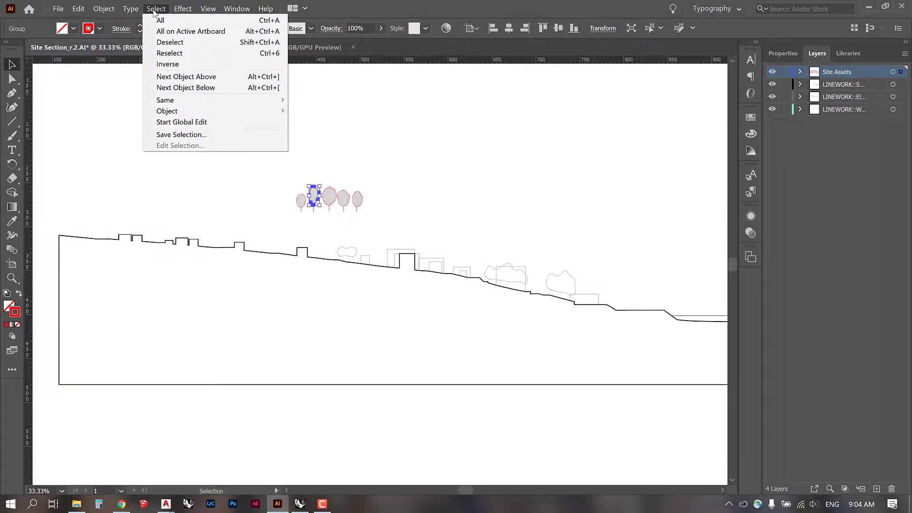
mouse_move(203, 104)
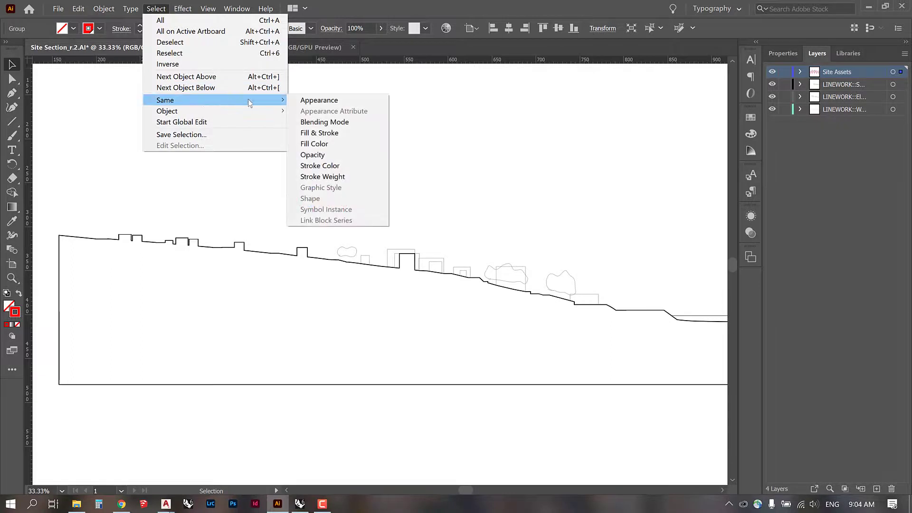
left_click(317, 100)
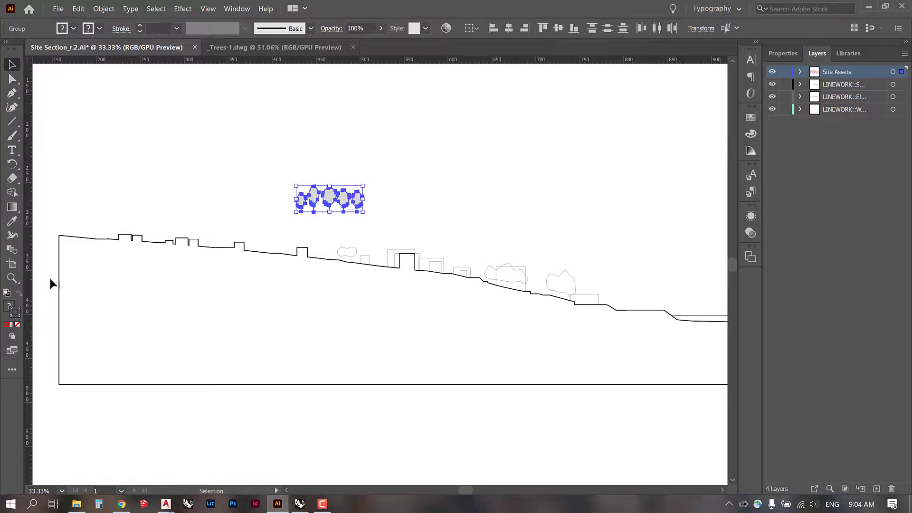
double_click(18, 317)
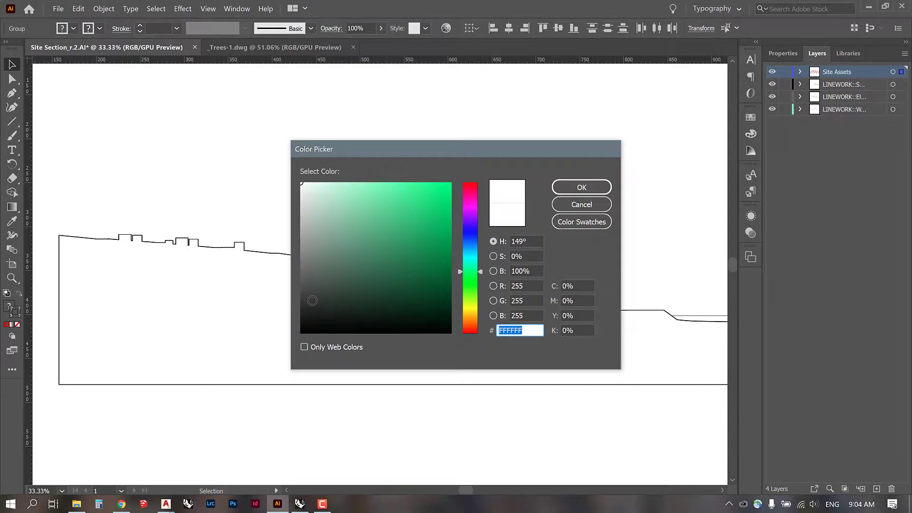
type("000000")
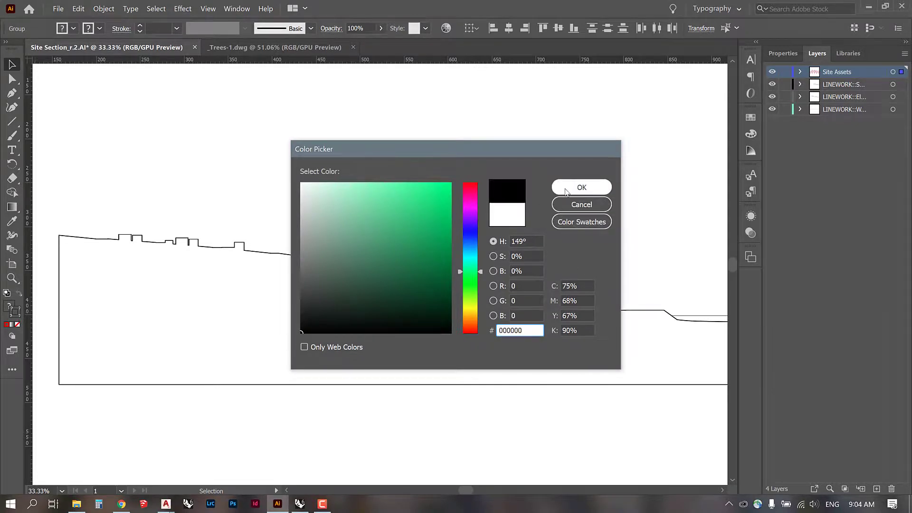
key("Return")
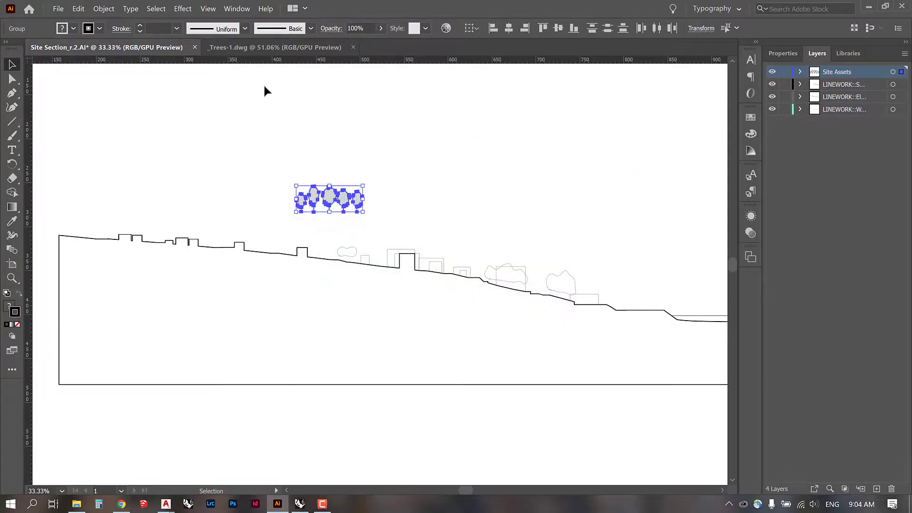
- Set the tree outlines' stroke weight to 0.25 pt
left_click(176, 28)
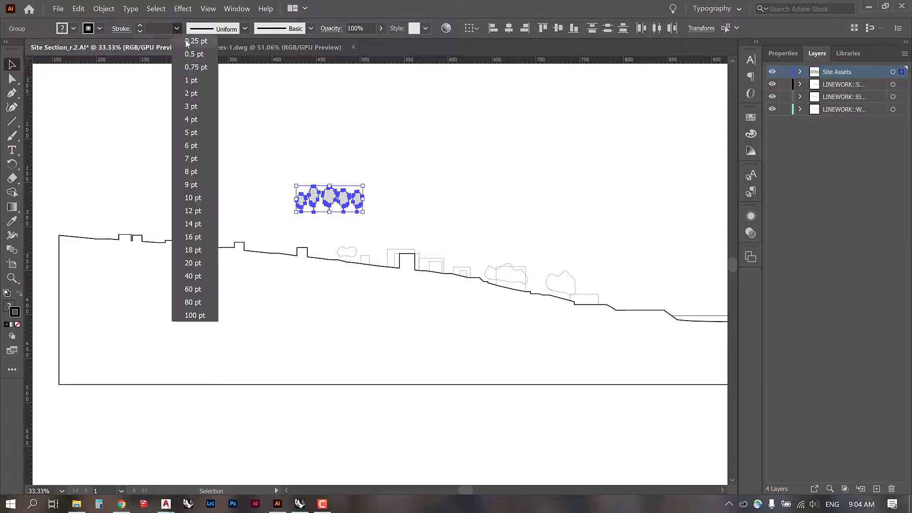
left_click(192, 41)
left_click(297, 129)
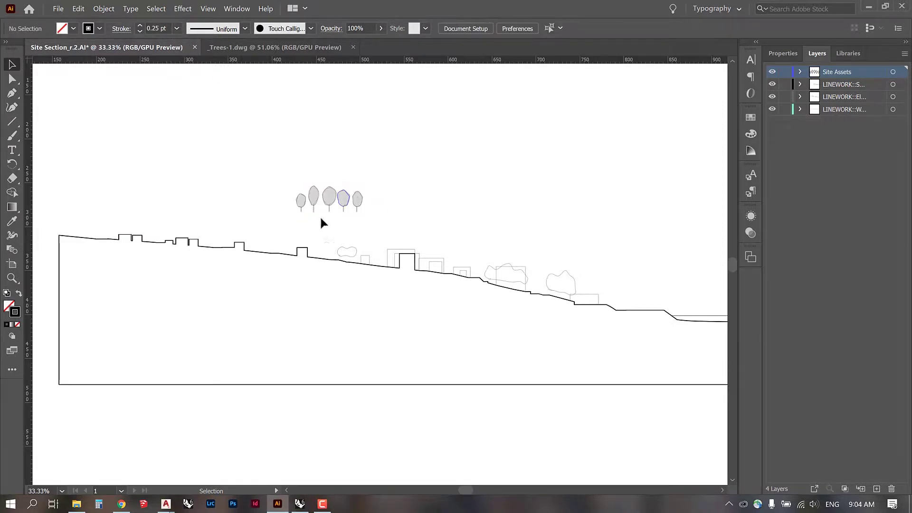
left_click_drag(285, 163, 380, 224)
left_click(294, 179)
- Select each grey tree group in turn, undoing an accidental move of the third tree
mouse_move(308, 214)
left_mouse_down()
mouse_move(315, 204)
mouse_move(302, 208)
left_mouse_up()
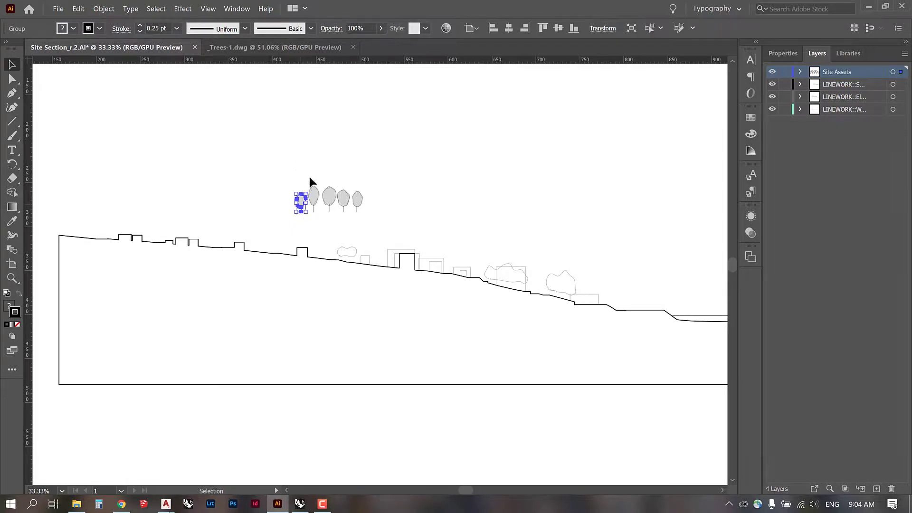
left_click(309, 178)
left_click(318, 211)
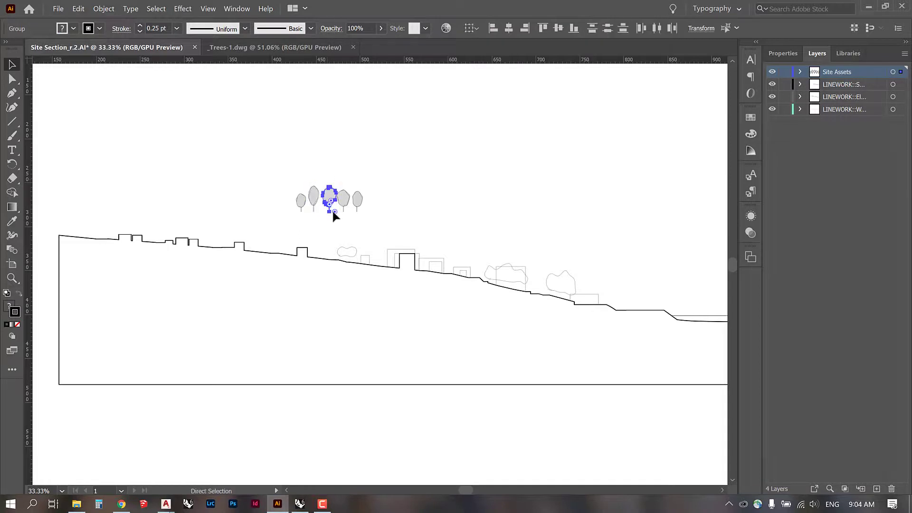
left_click_drag(334, 195, 348, 201)
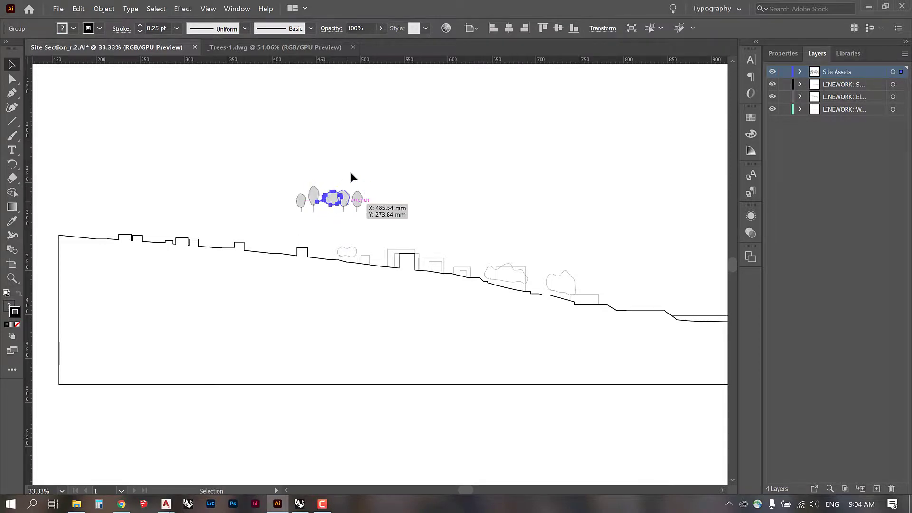
key("ctrl+z")
key("ctrl+z")
left_click(338, 181)
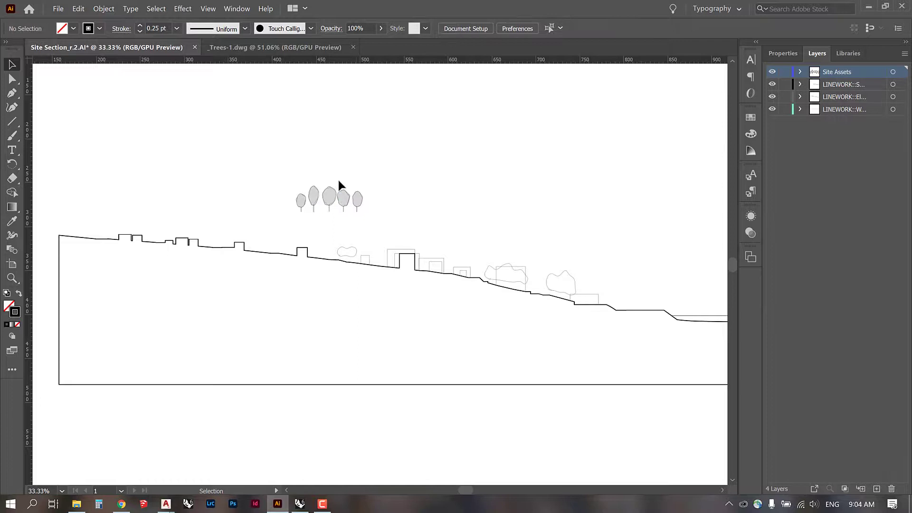
left_click(348, 211)
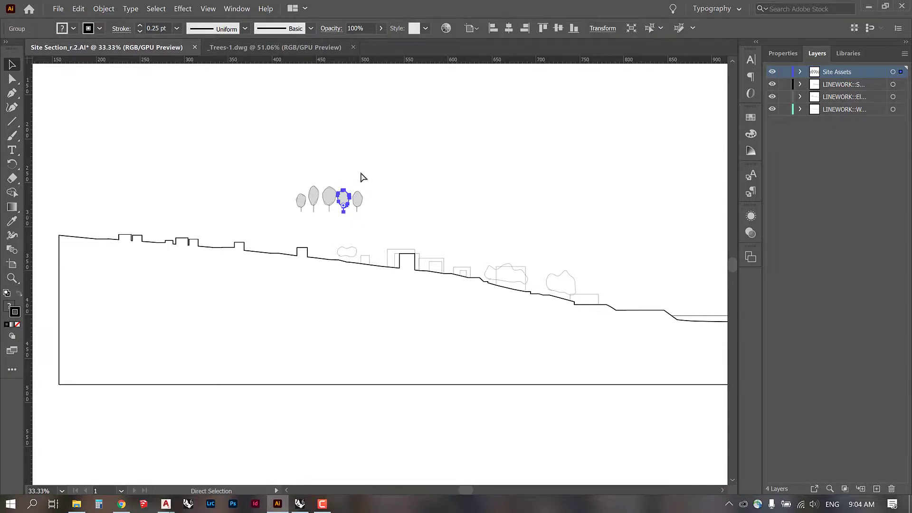
left_click(354, 188)
left_click(359, 203)
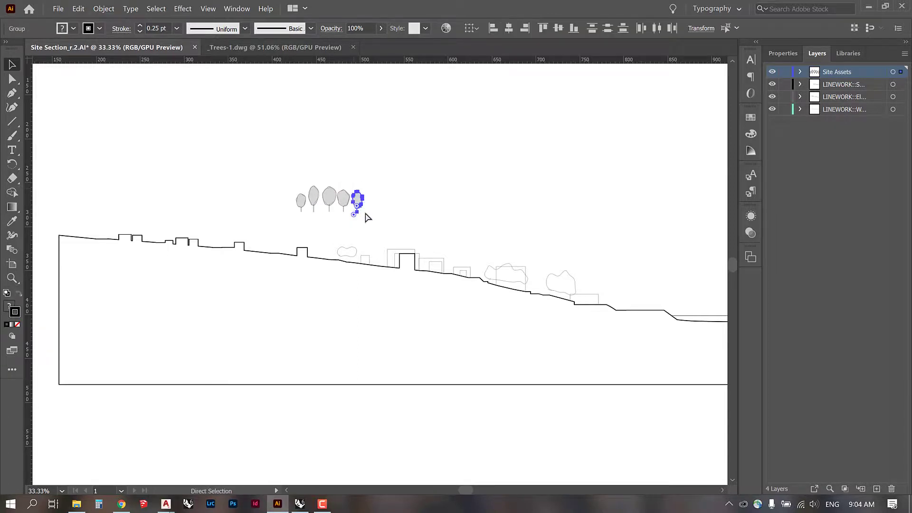
left_click(378, 192)
left_click(300, 208)
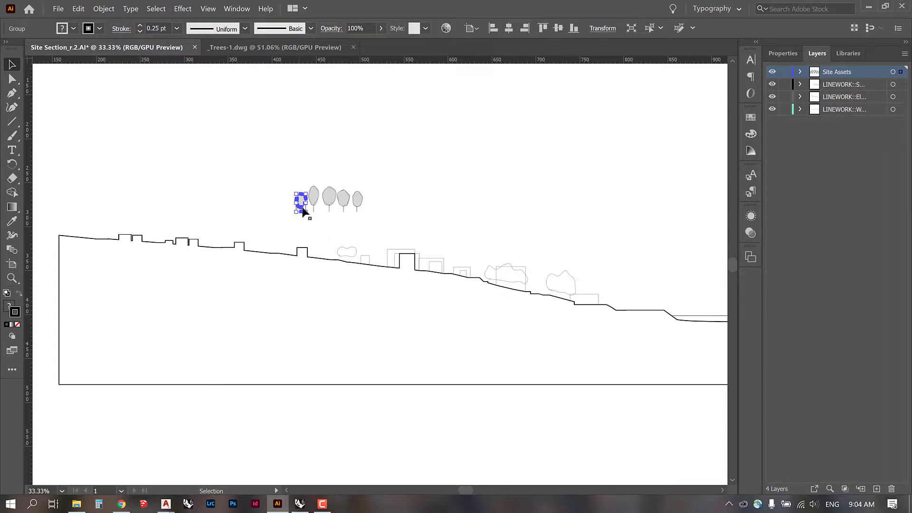
- Zoom in and drag the first and third trees down onto the ground line
key("ctrl+1")
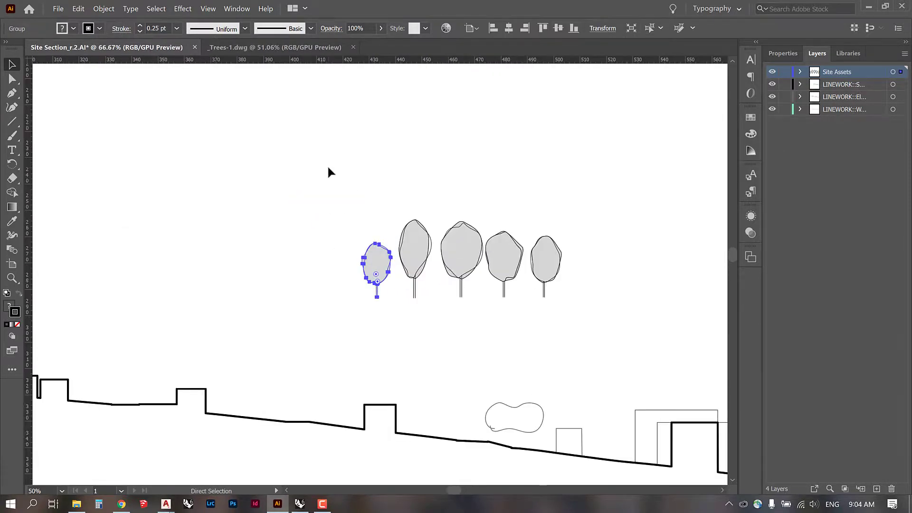
left_click(402, 222)
scroll(402, 223, "down", 3)
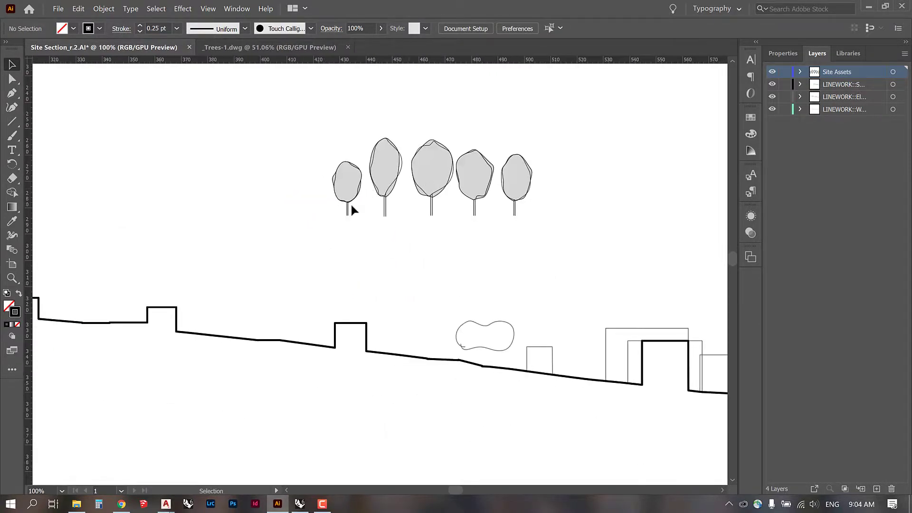
left_click_drag(355, 204, 471, 347)
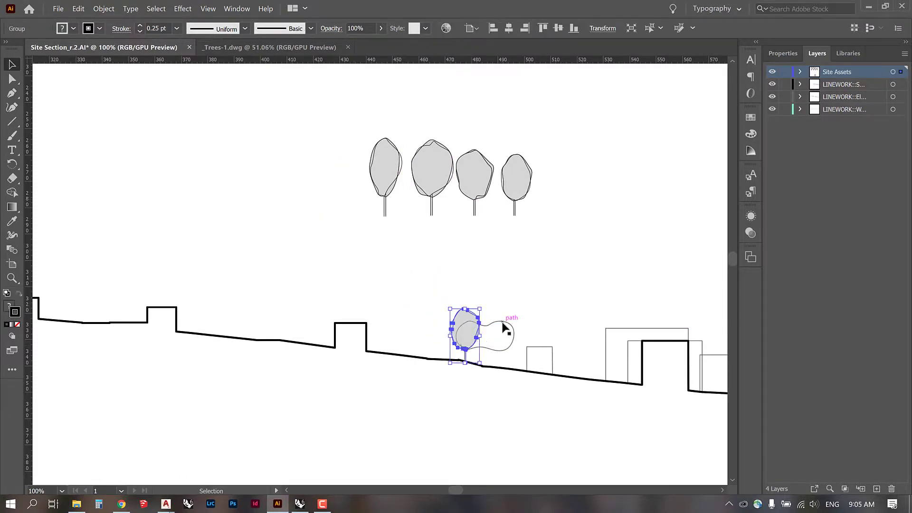
left_click(506, 326)
left_click(526, 298)
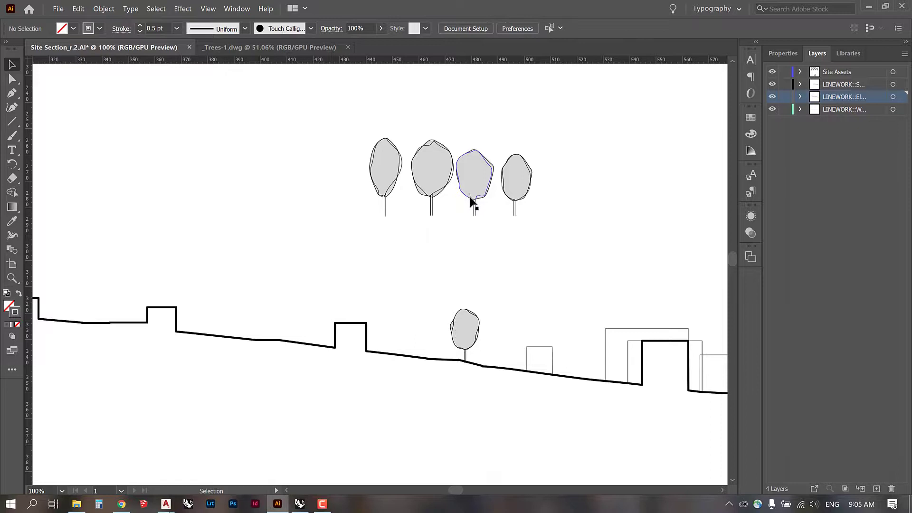
left_click_drag(473, 212, 499, 359)
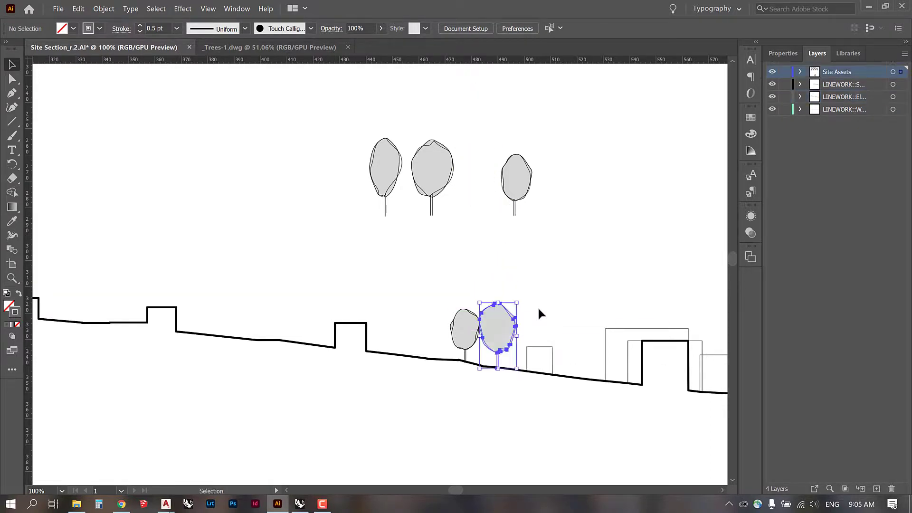
left_click(537, 306)
- Switch to _Trees-1.dwg and zoom out to 25%, panning to frame the whole tree-elevation artboard
left_click(307, 47)
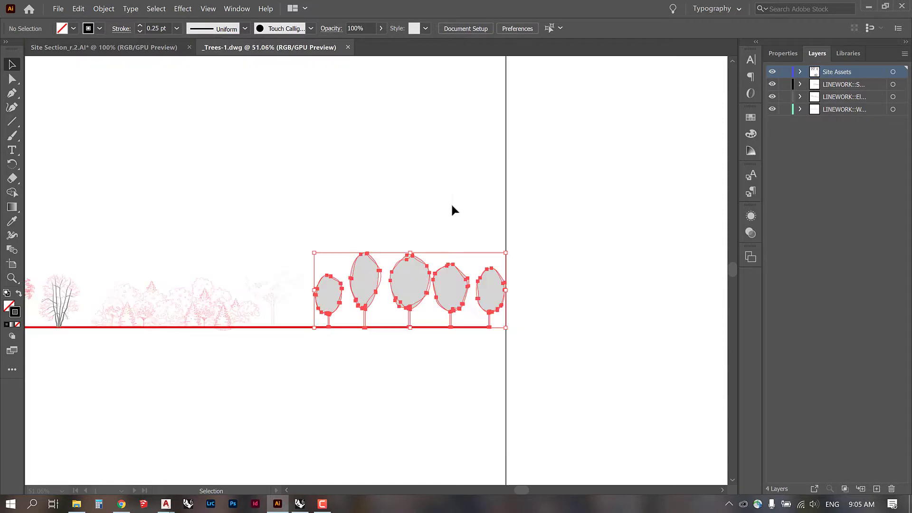
left_click(526, 197)
key("ctrl+minus")
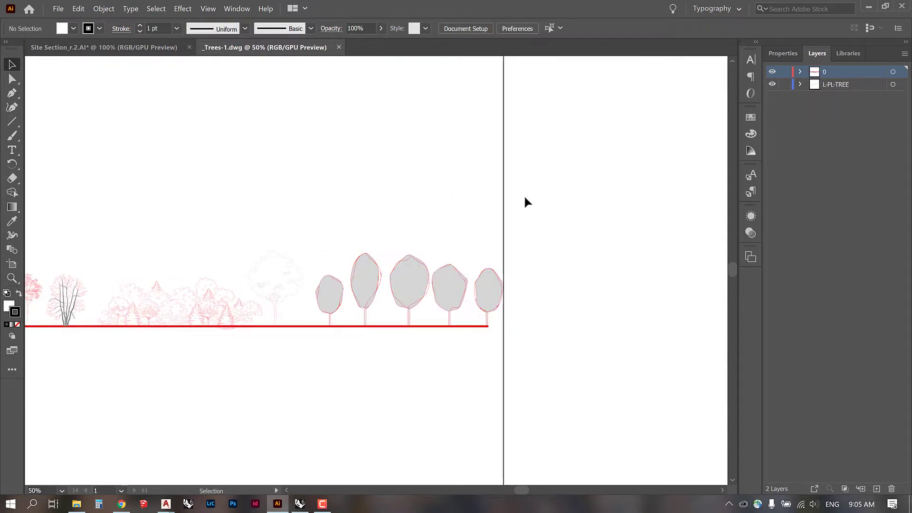
left_click_drag(441, 178, 506, 172)
left_click_drag(291, 214, 467, 269)
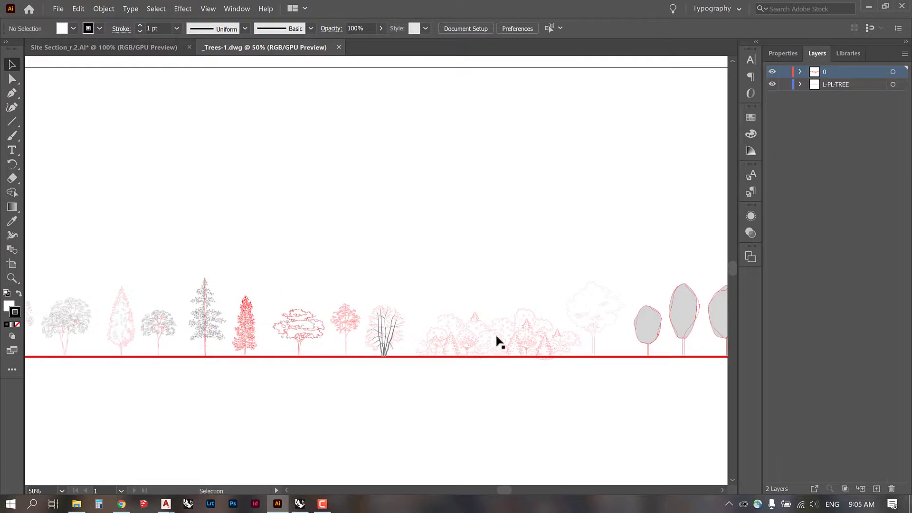
left_click_drag(153, 206, 311, 190)
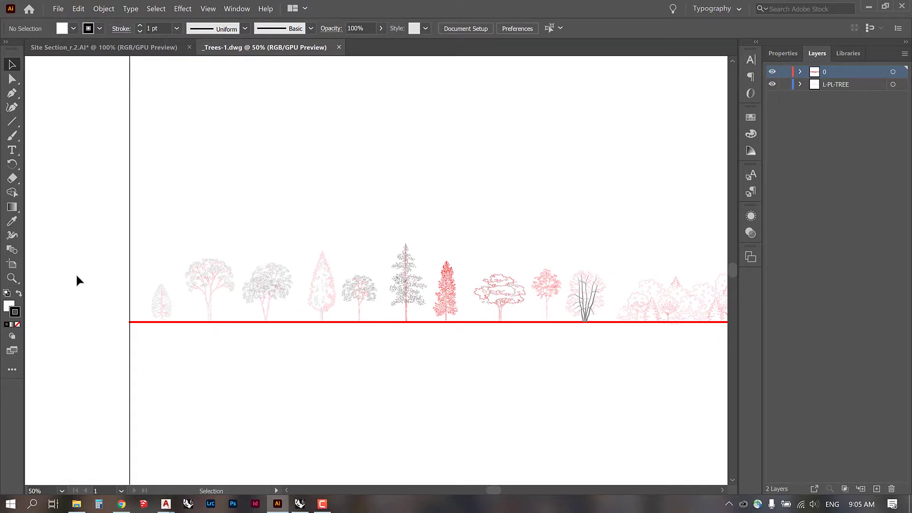
key("ctrl+minus")
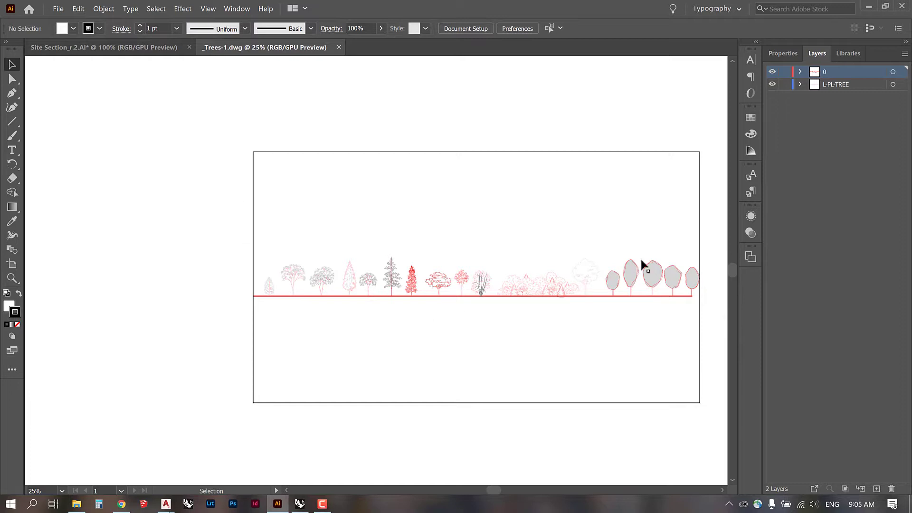
left_click_drag(601, 197, 511, 181)
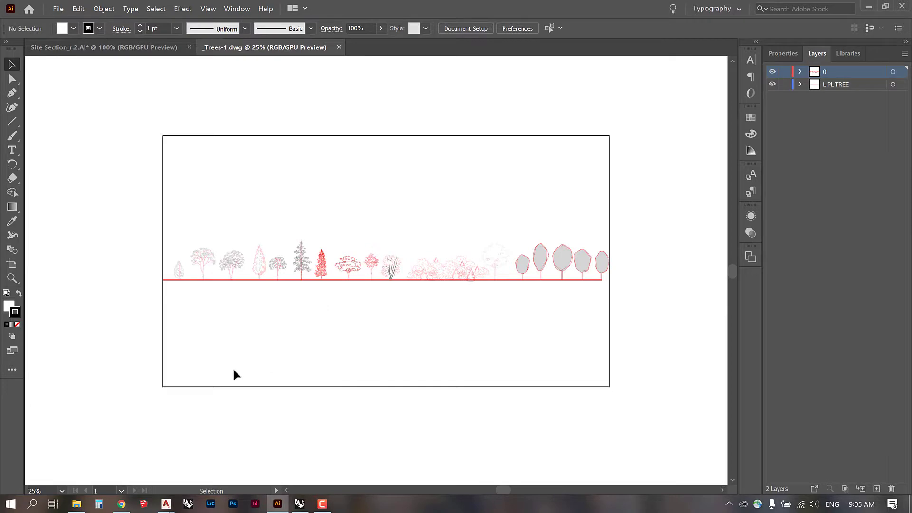
- Search Google for 'tree vector illustrator' in a new Chrome tab
left_click(122, 504)
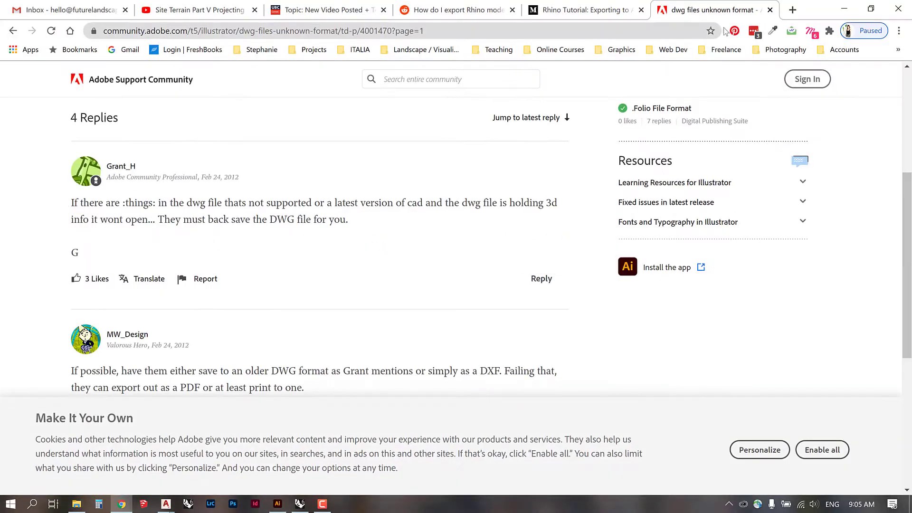
left_click(792, 10)
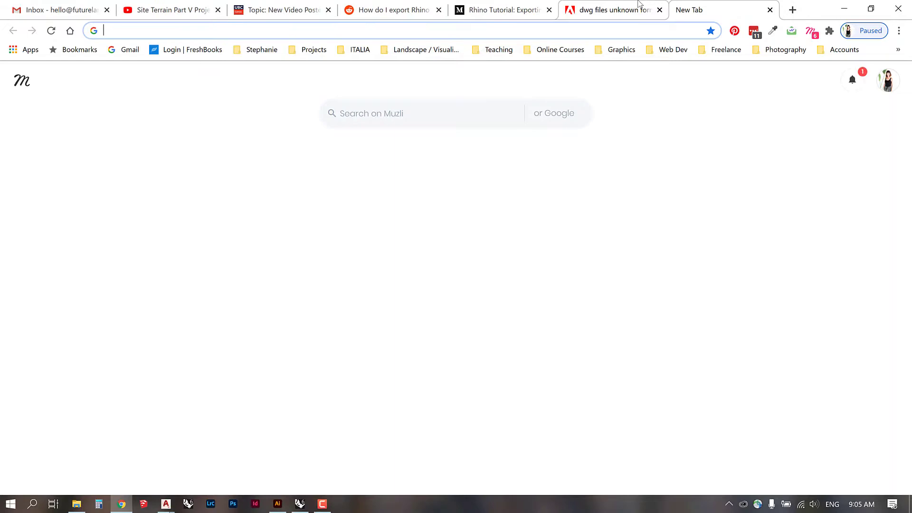
type("tree ve")
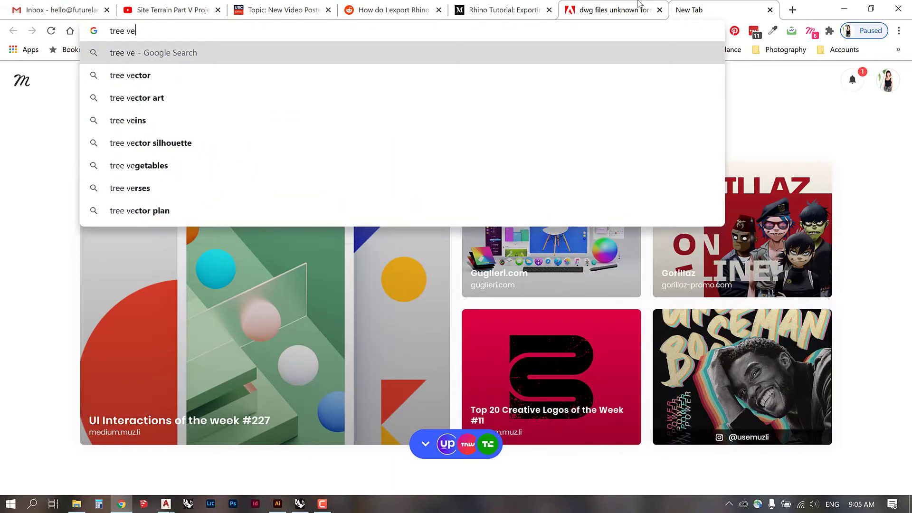
type("ctor illustrator")
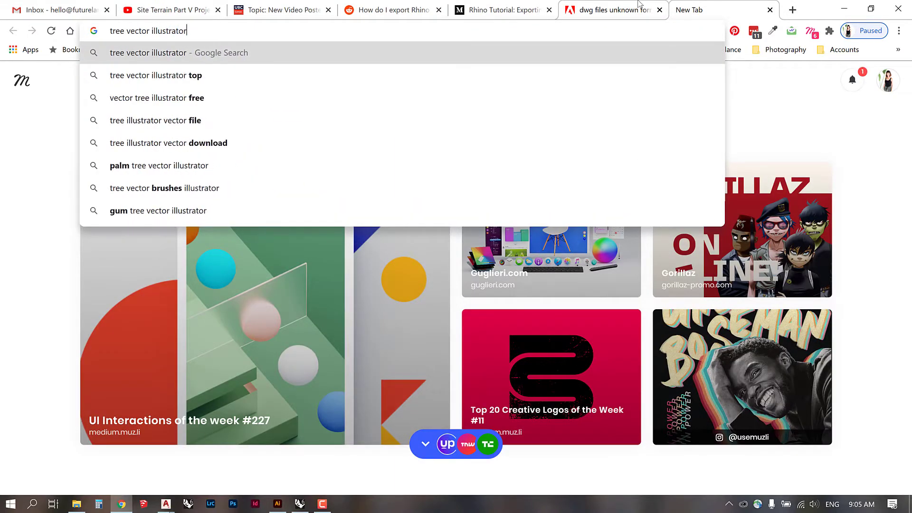
key("Return")
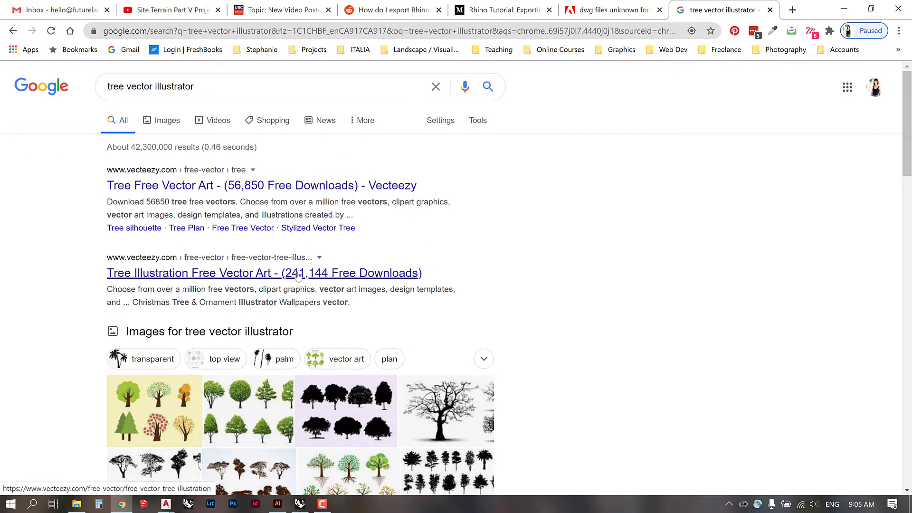
- Scroll through the search results, then minimize Chrome to return to Illustrator
scroll(300, 188, "down", 4)
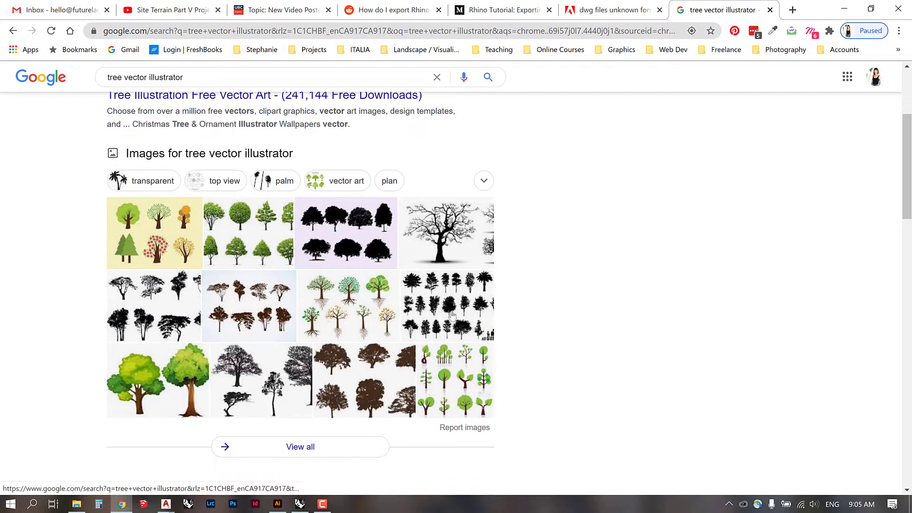
scroll(350, 283, "down", 4)
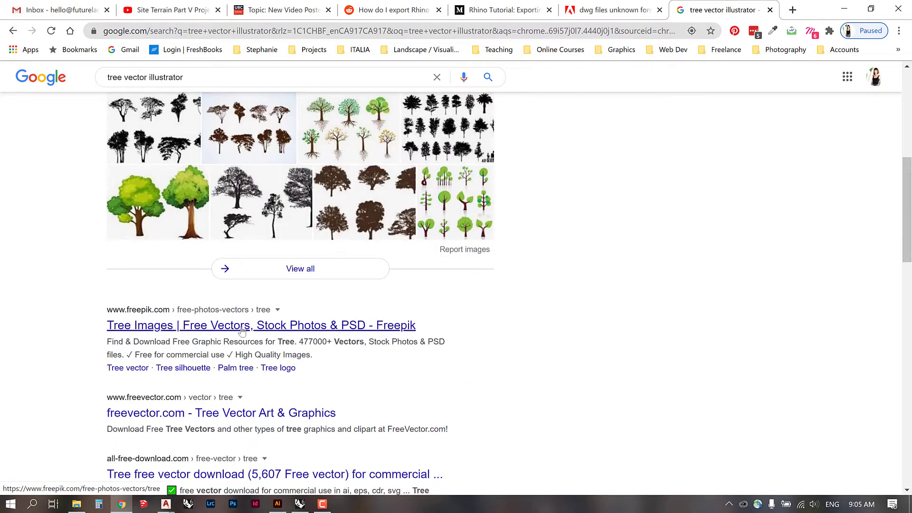
scroll(241, 331, "down", 4)
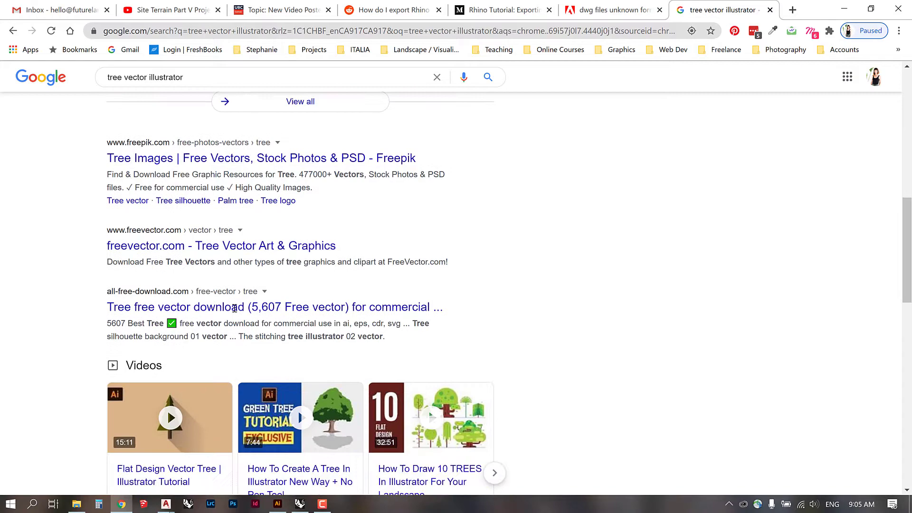
scroll(236, 311, "up", 10)
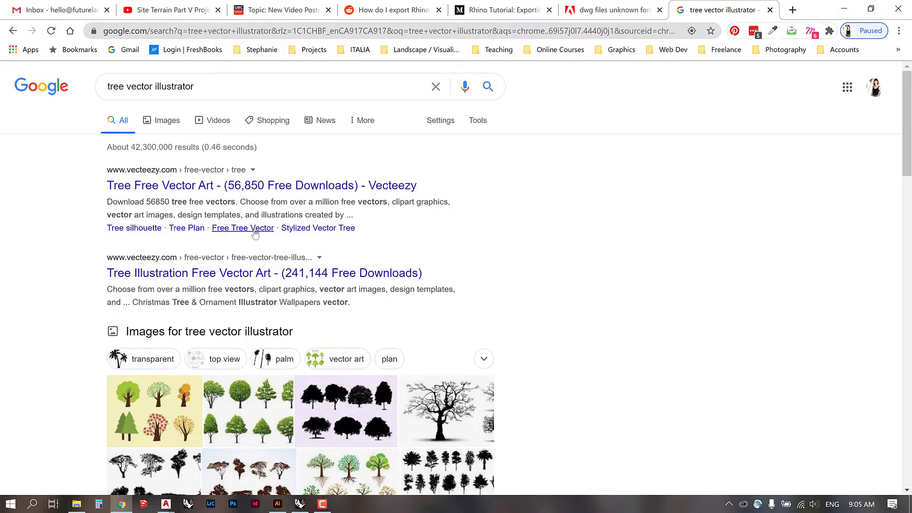
left_click(851, 7)
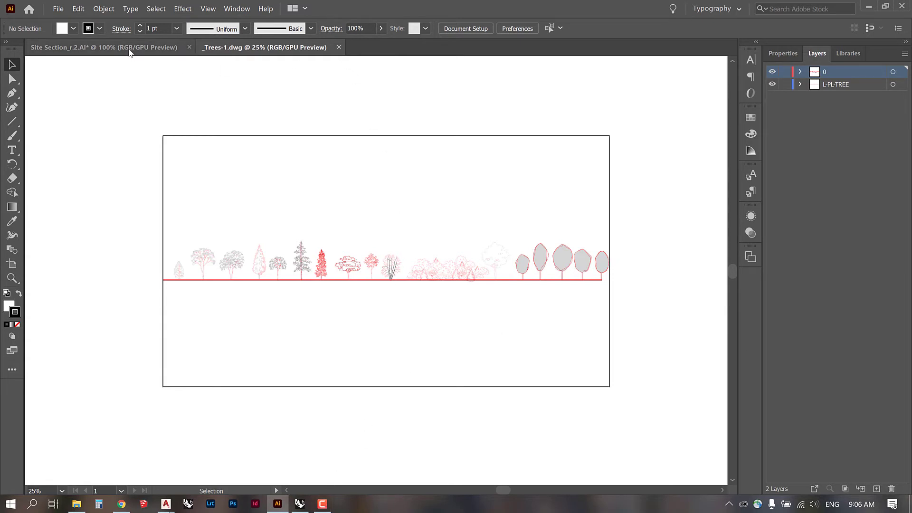
- Switch to Site Section_r.2.AI and zoom out twice to frame the whole terrain section
left_click(130, 49)
left_click(450, 260)
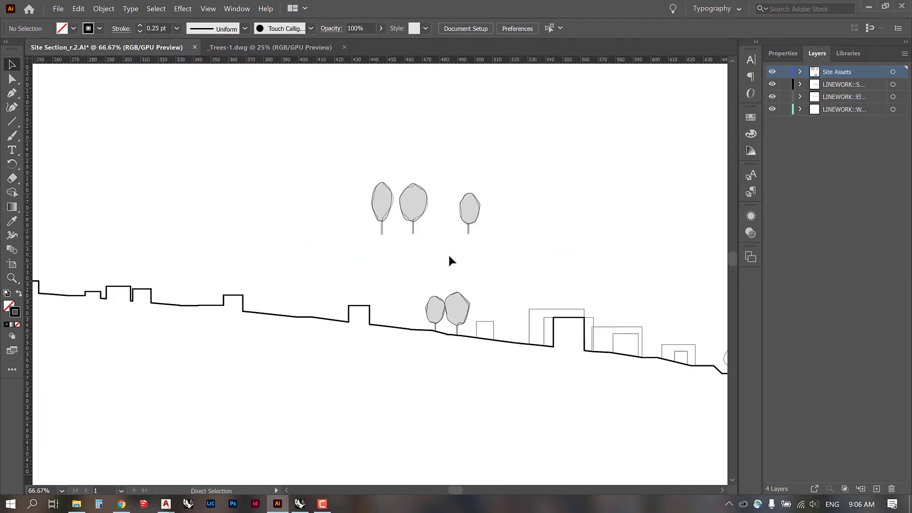
key("ctrl+minus")
key("ctrl+minus")
left_click_drag(532, 257, 412, 240)
key("ctrl+minus")
left_click_drag(482, 239, 472, 206)
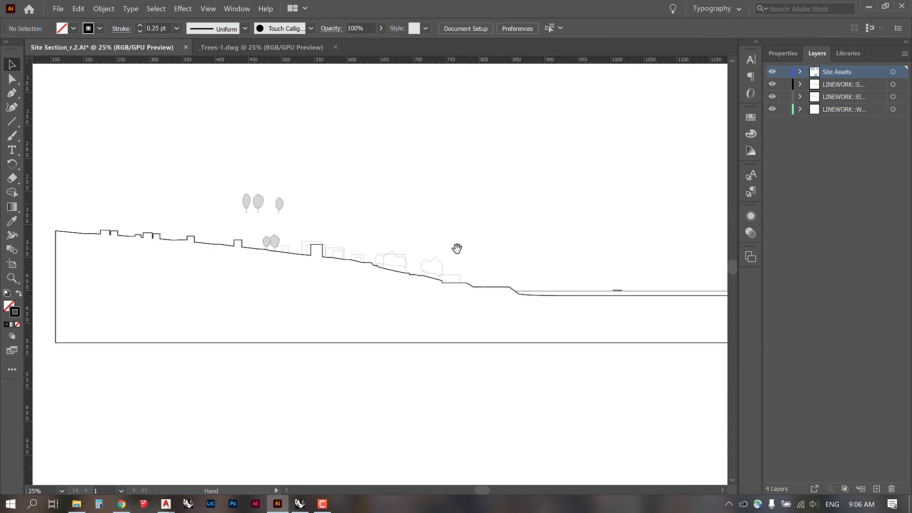